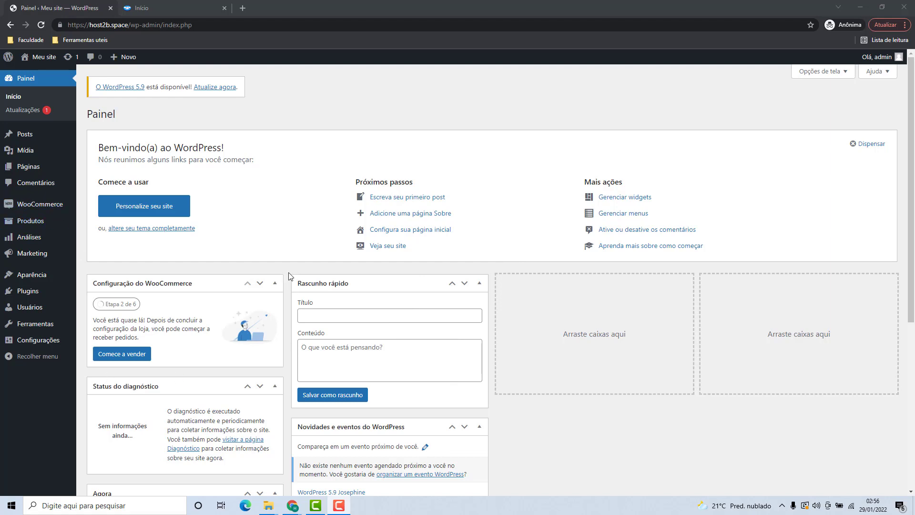
left_click(170, 13)
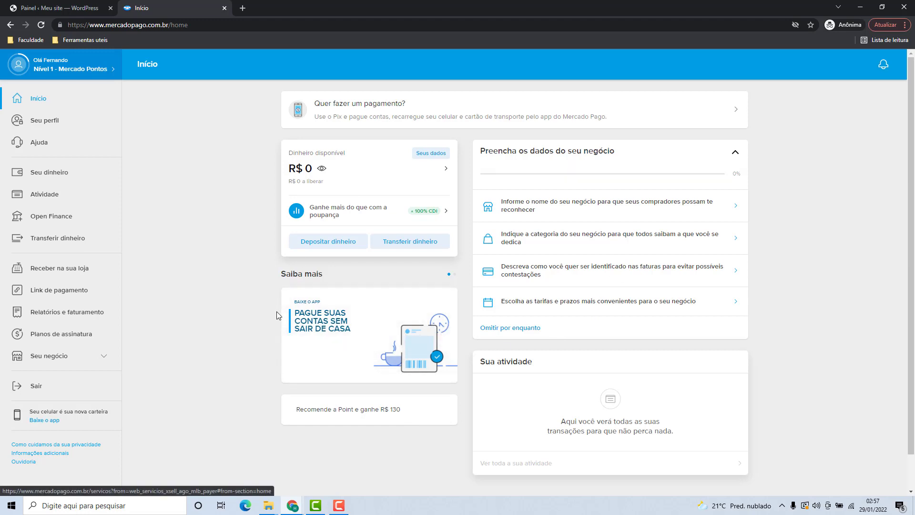
left_click(66, 15)
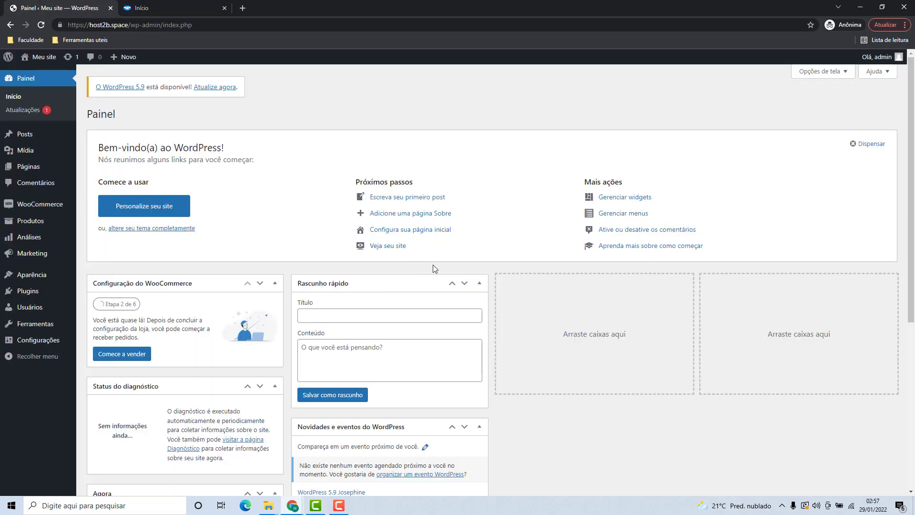
Search the WordPress directory of installable plugins for "mercado pago"
mouse_move(19, 293)
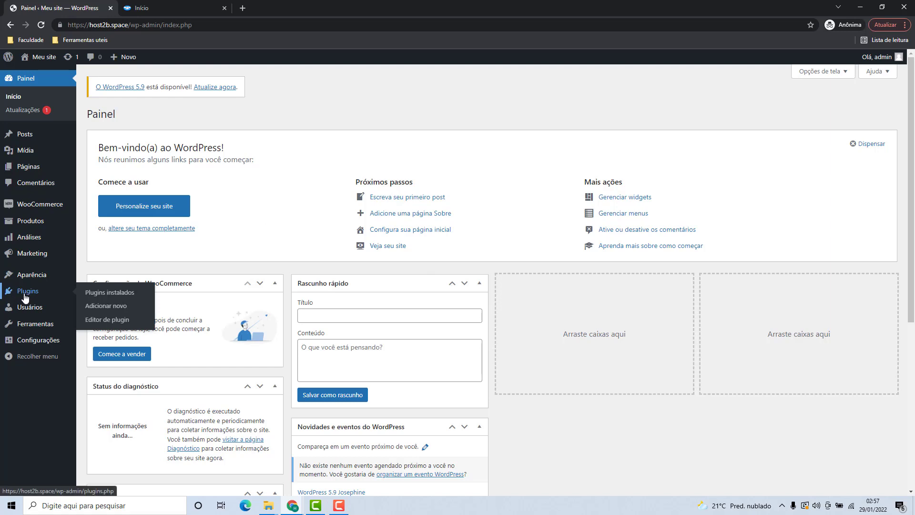
left_click(26, 292)
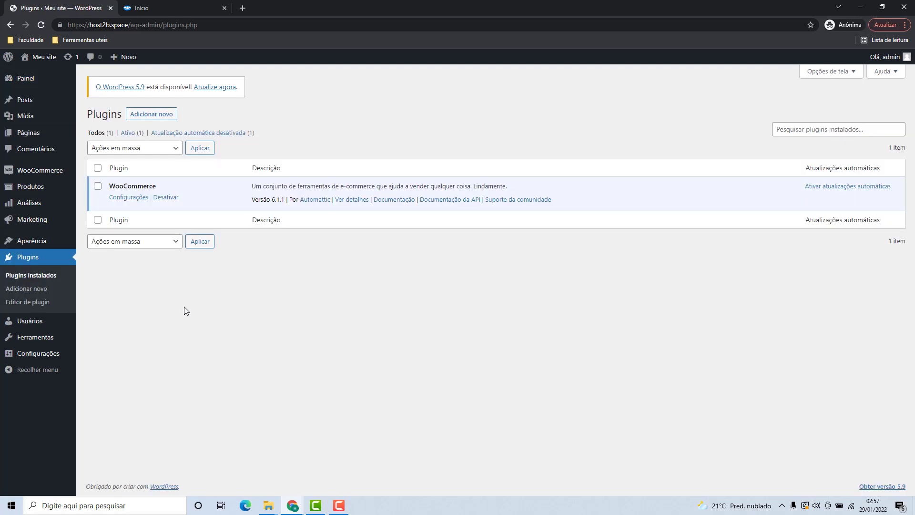
left_click(161, 114)
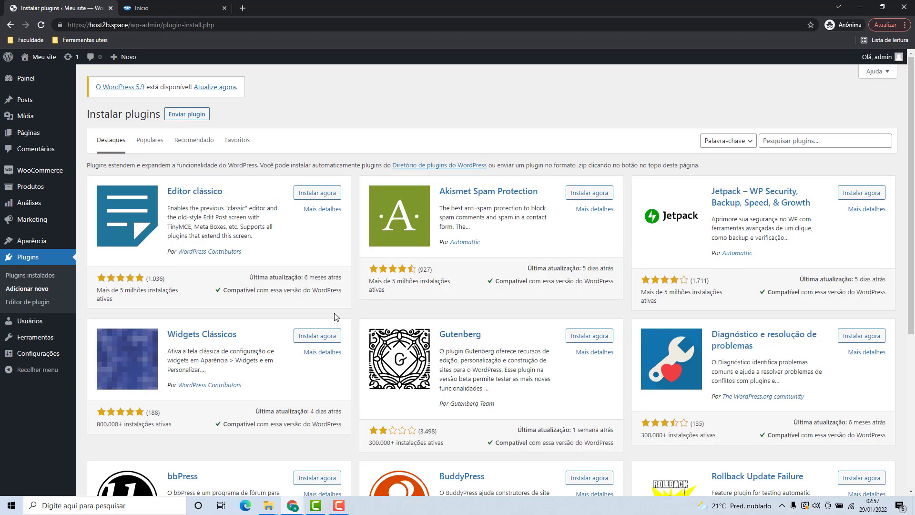
scroll(523, 182, "down", 5)
scroll(504, 337, "up", 5)
left_click(764, 144)
type("mercado pago")
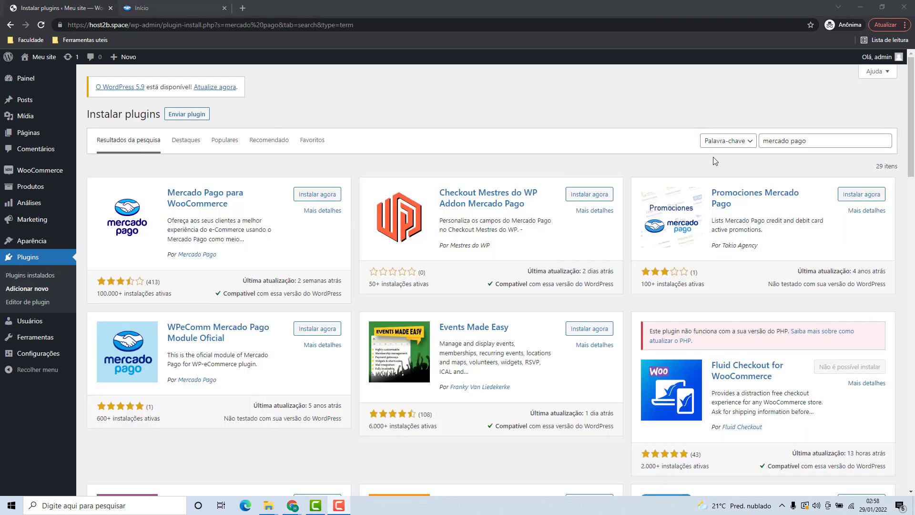
Install and activate the "Mercado Pago para WooCommerce" plugin
scroll(604, 233, "down", 8)
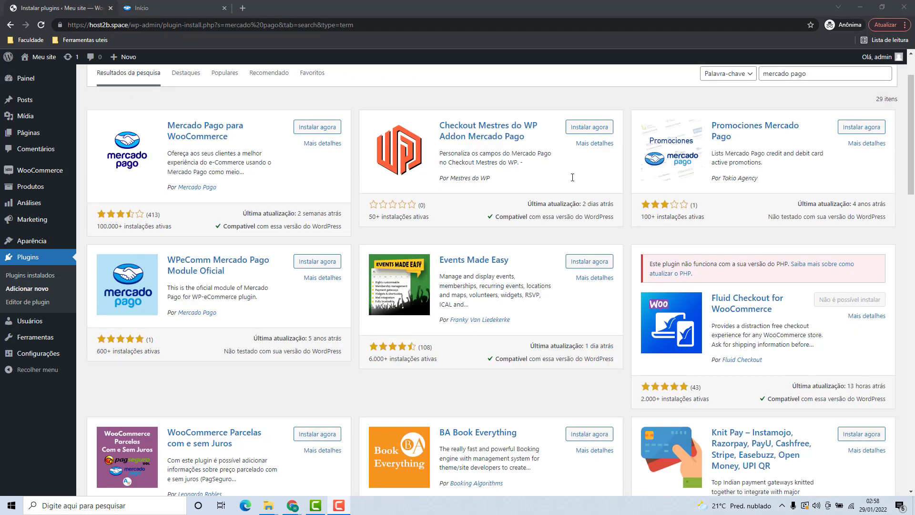
scroll(596, 236, "up", 8)
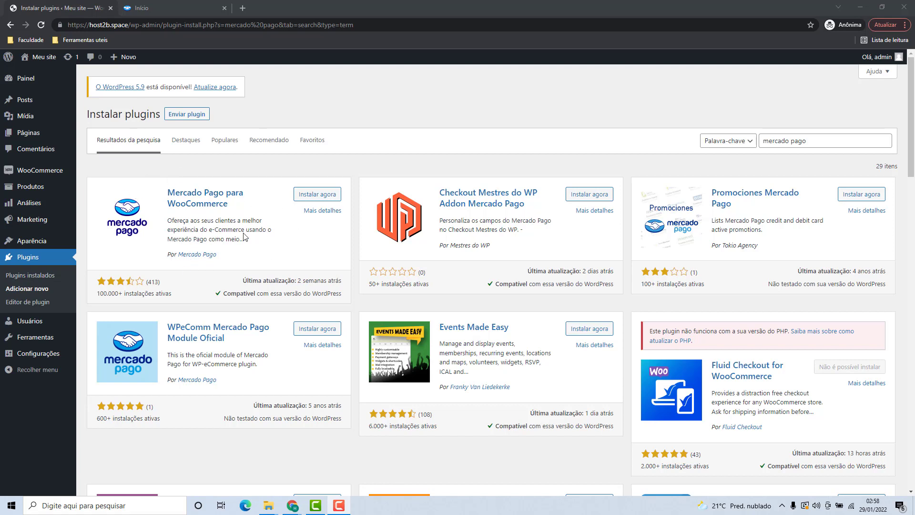
left_click(312, 196)
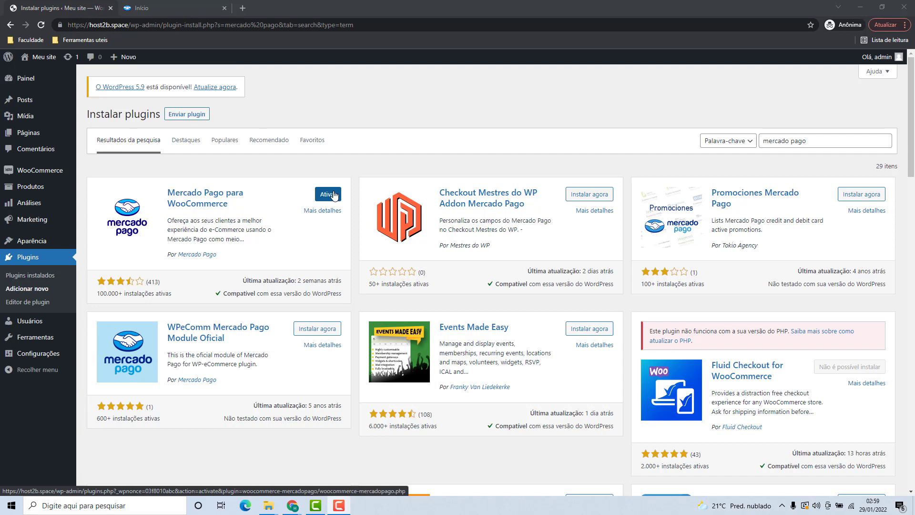
left_click(334, 194)
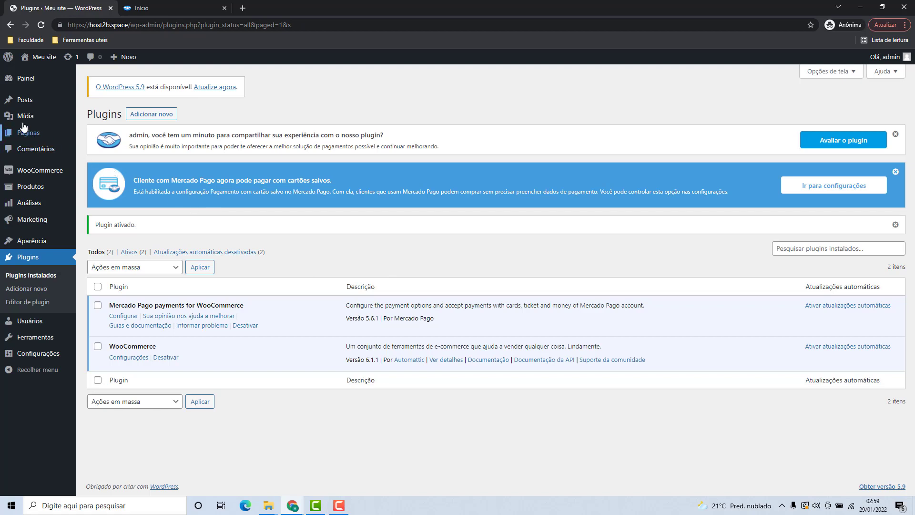
Open the WooCommerce payment configuration for "Mercado Pago - Checkout personalizado – Pague com cartões de crédito"
mouse_move(18, 173)
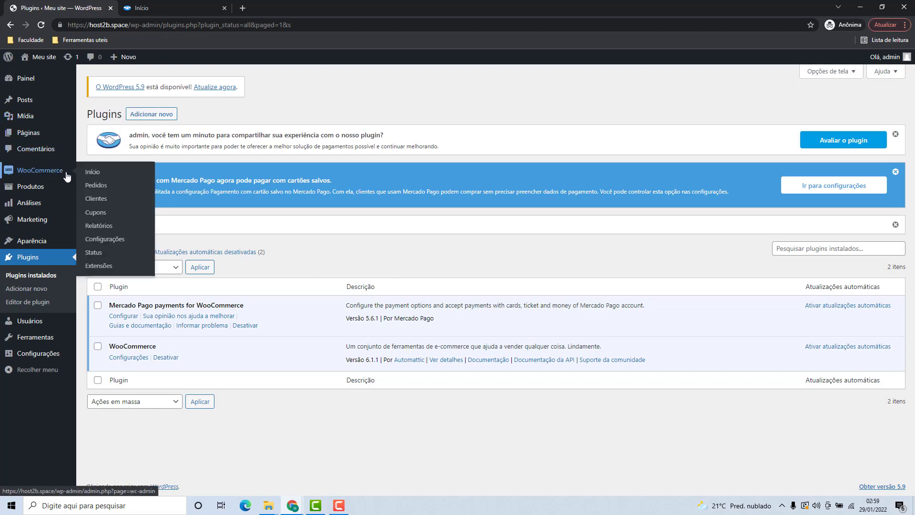
left_click(106, 241)
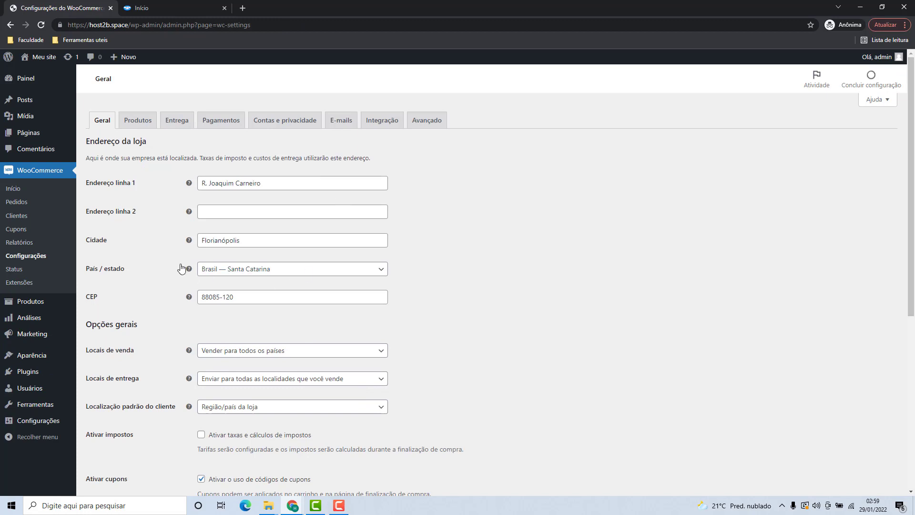
left_click(221, 128)
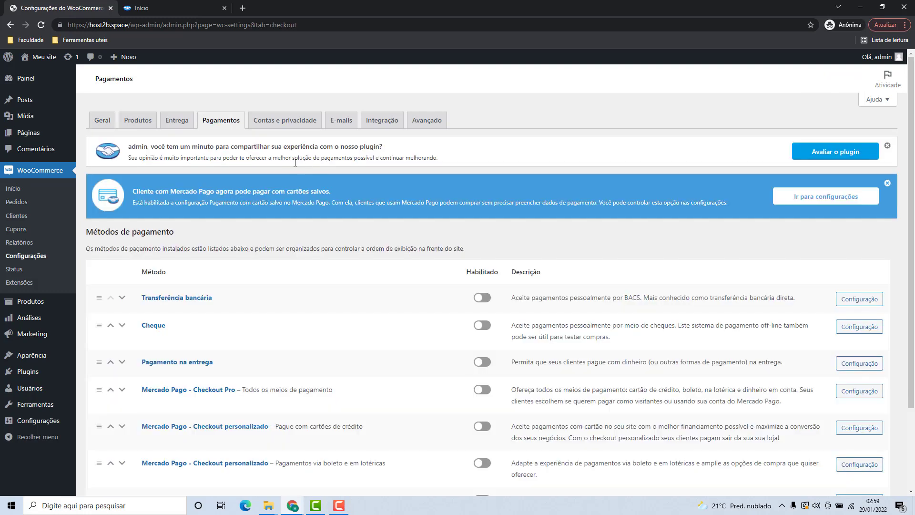
scroll(306, 183, "down", 2)
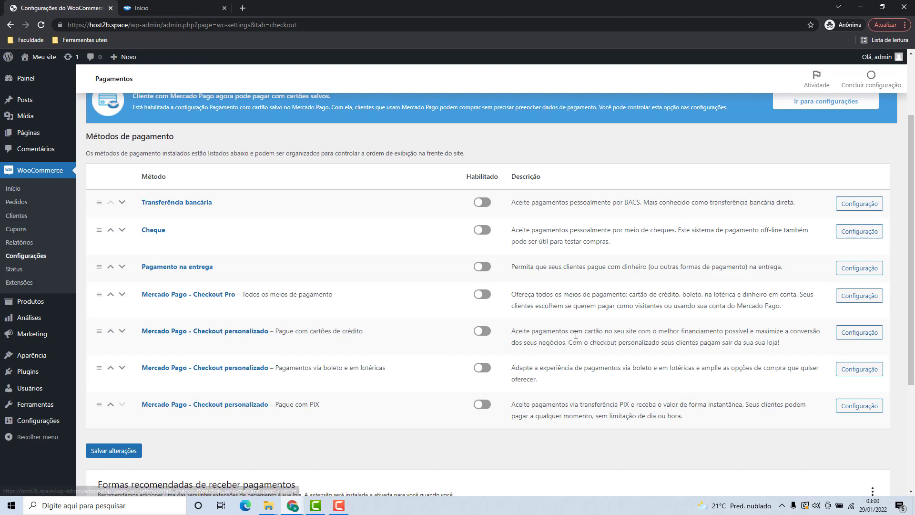
left_click(854, 337)
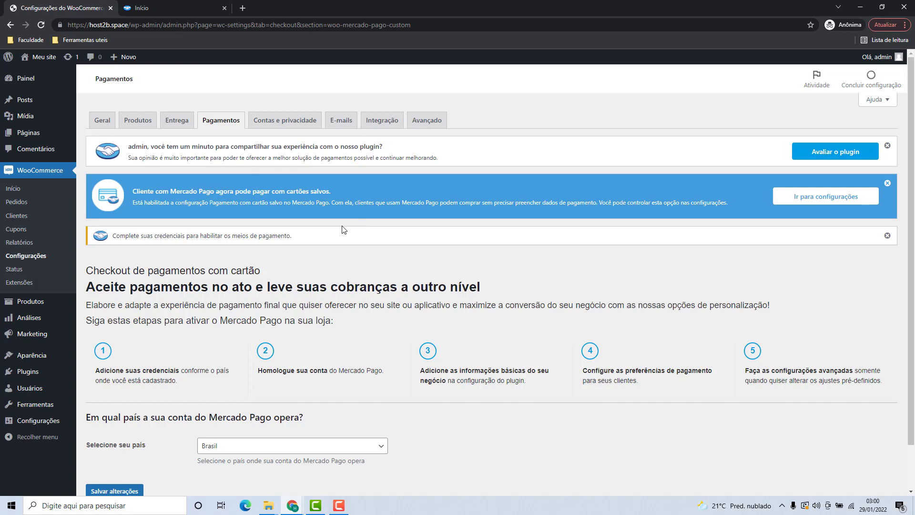
Select Brasil as the country where the Mercado Pago account operates and save the changes
scroll(341, 229, "down", 1)
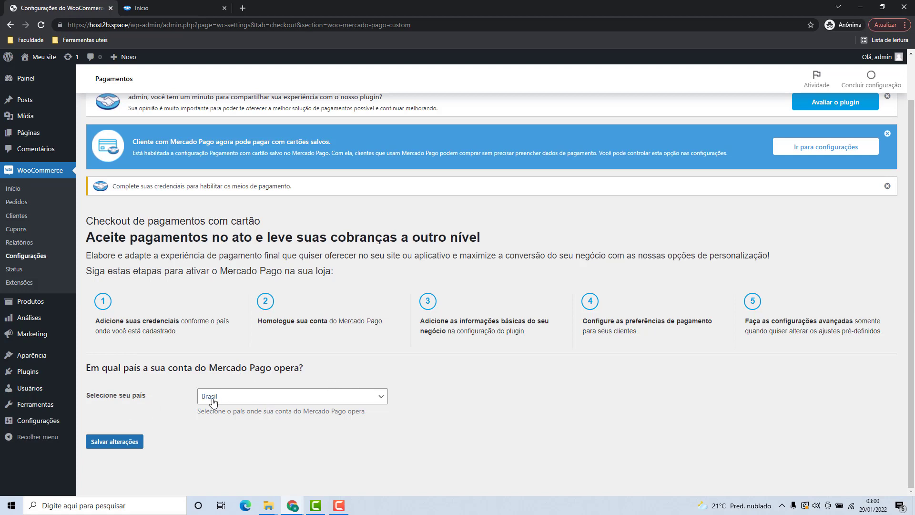
left_click(278, 399)
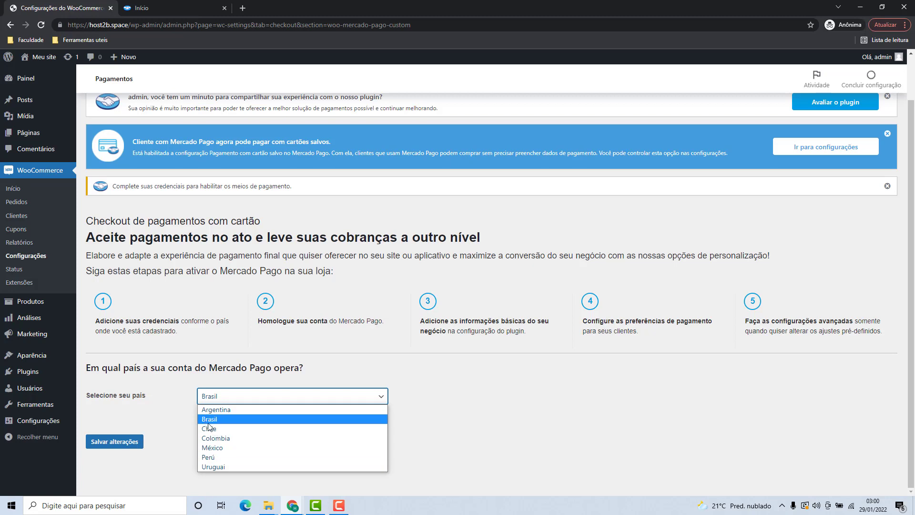
left_click(206, 423)
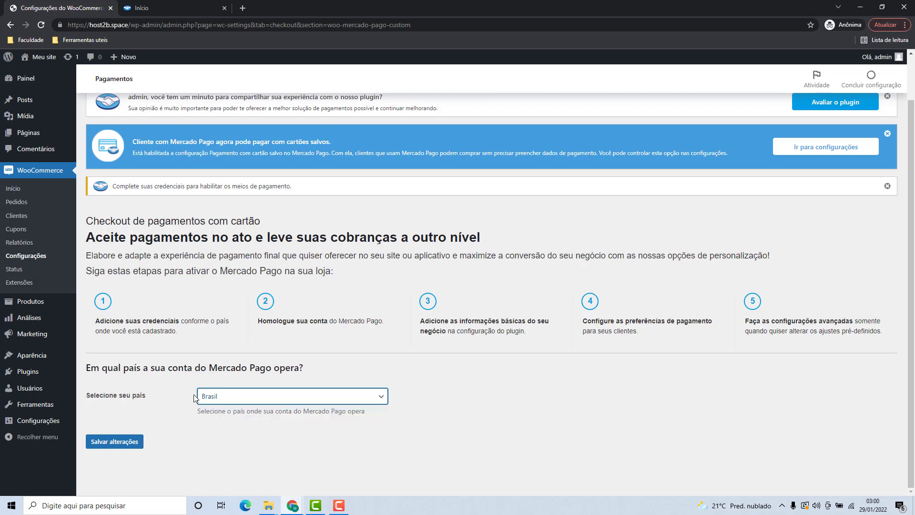
left_click(114, 442)
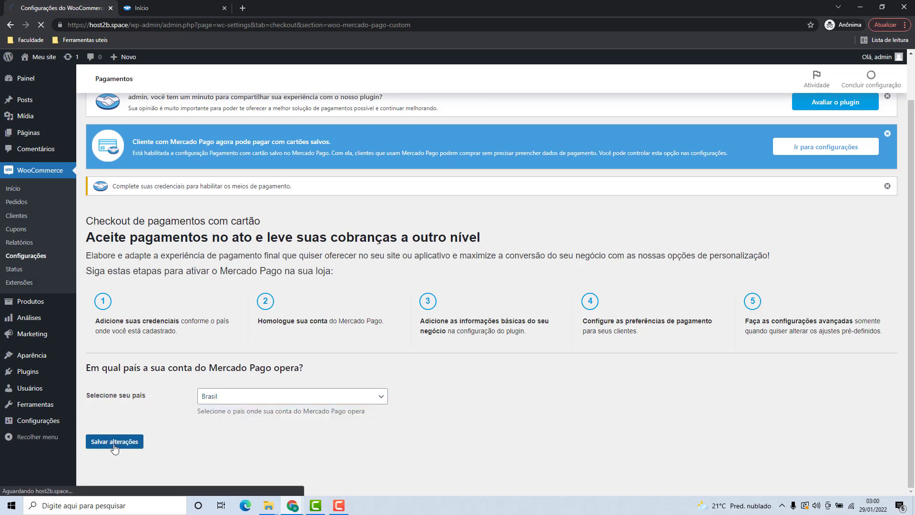
Request the Mercado Pago credentials from the plugin settings and continue to the application creation form
scroll(139, 312, "down", 2)
scroll(139, 312, "down", 3)
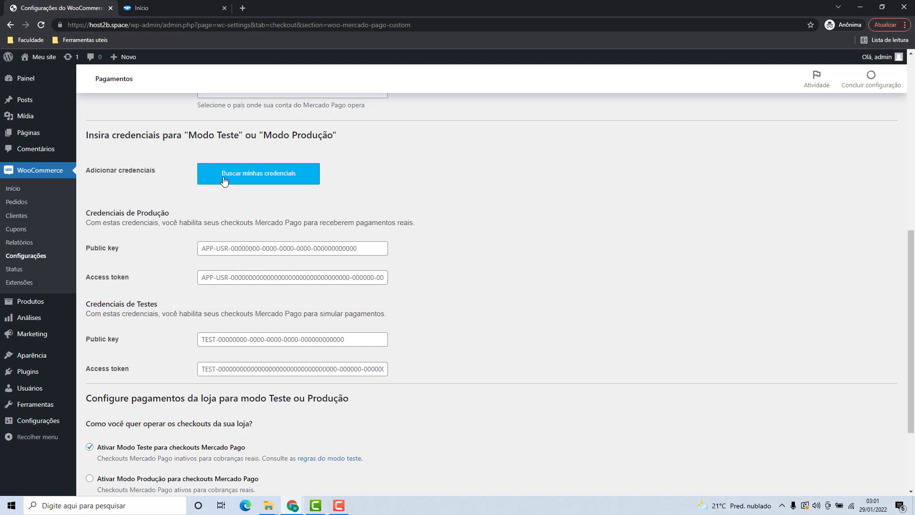
left_click(250, 180)
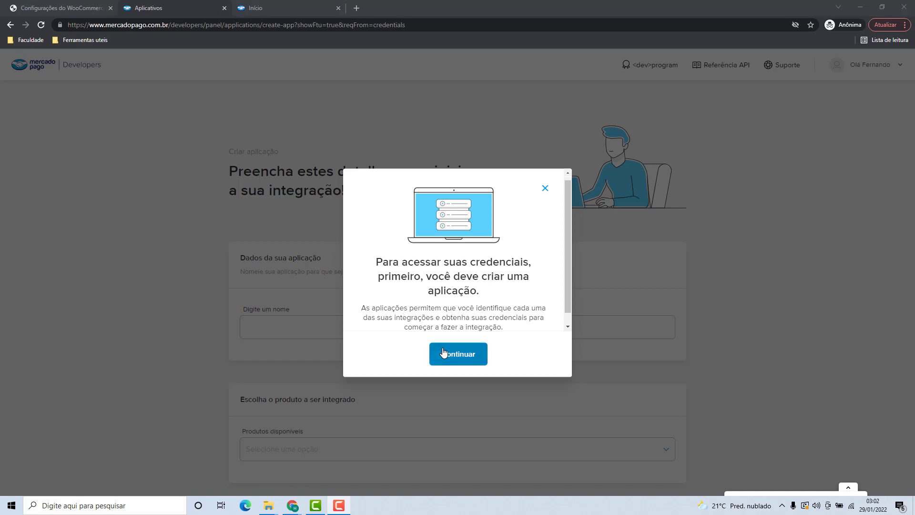
left_click(467, 355)
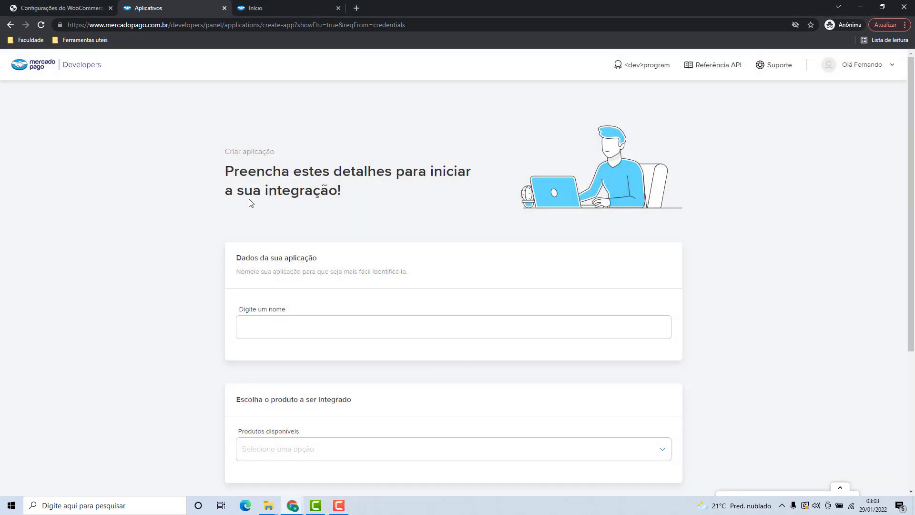
Name the new Mercado Pago application "Host2b"
scroll(217, 191, "down", 1)
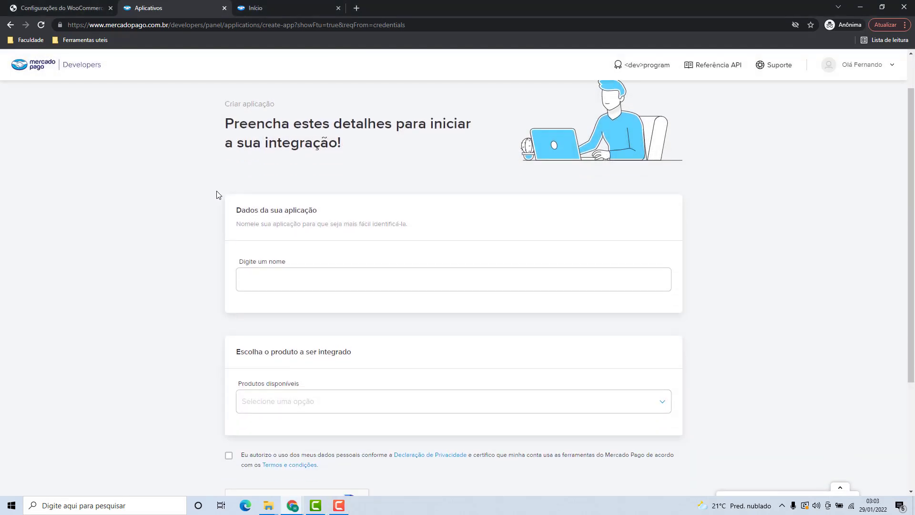
scroll(217, 194, "down", 1)
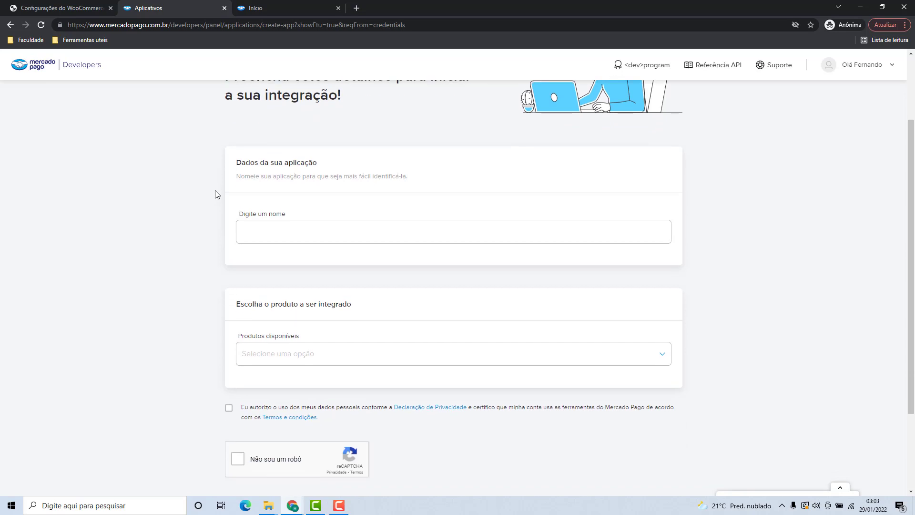
left_click(261, 232)
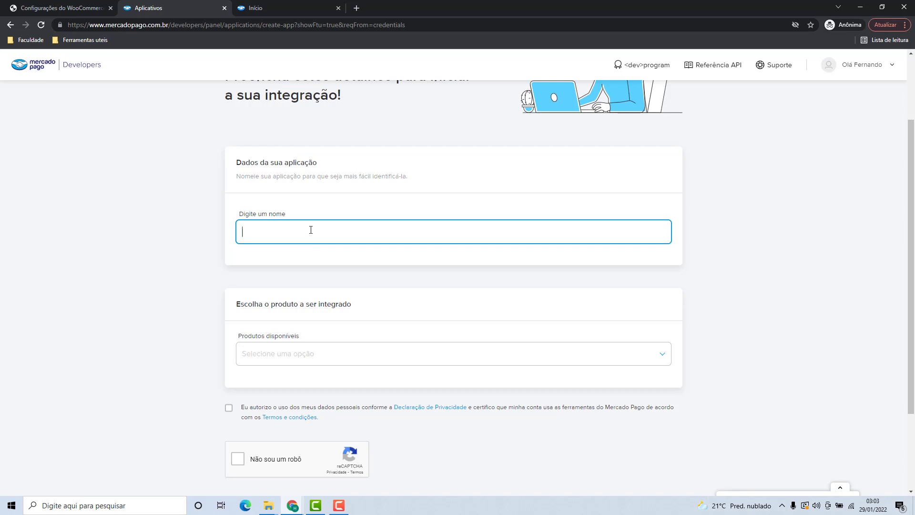
type("Host2b")
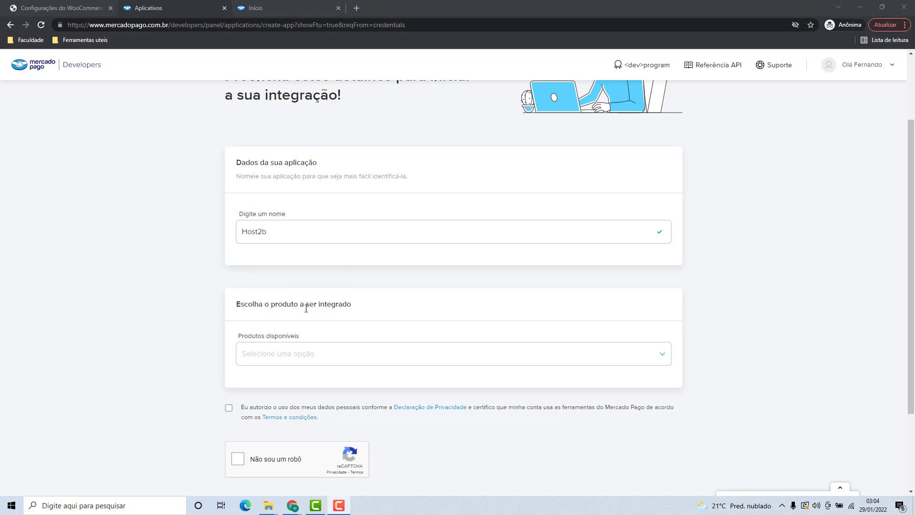
Choose WooCommerce as the product to integrate with the application
scroll(326, 305, "down", 1)
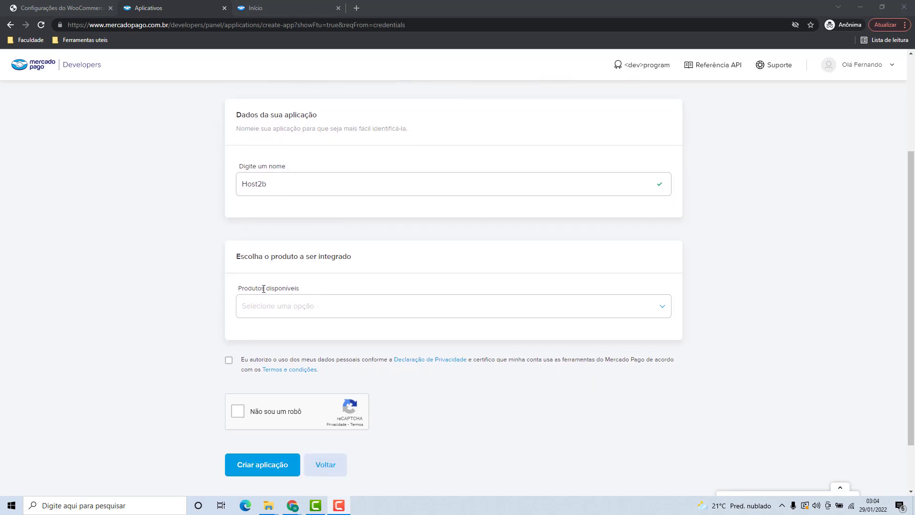
left_click(272, 309)
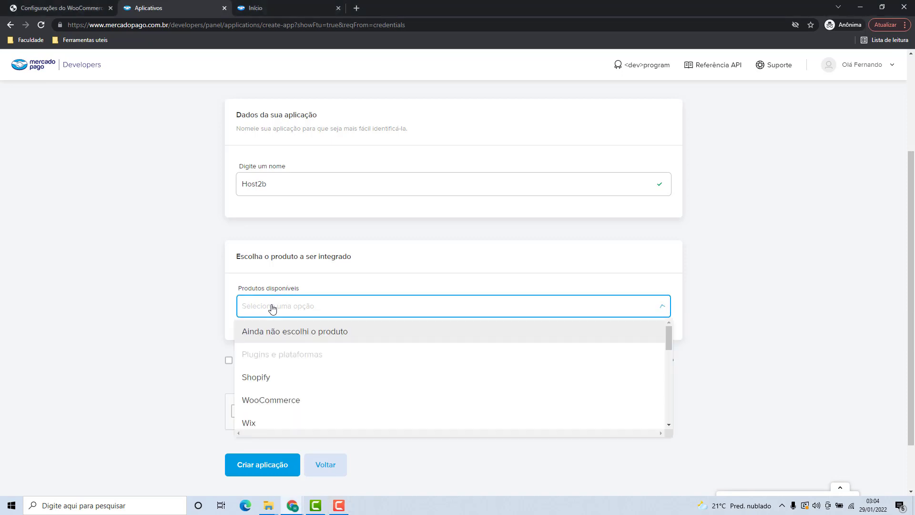
scroll(274, 347, "down", 5)
scroll(279, 353, "down", 2)
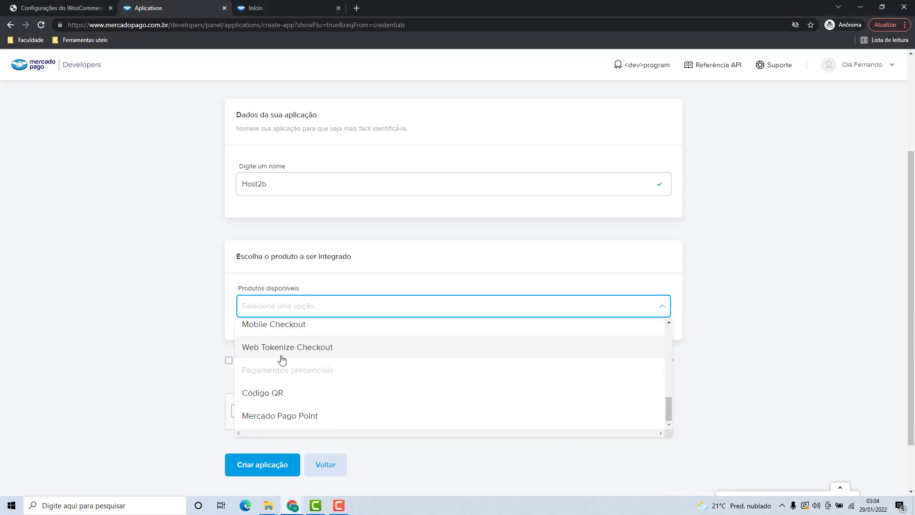
scroll(292, 396, "up", 2)
scroll(291, 396, "up", 5)
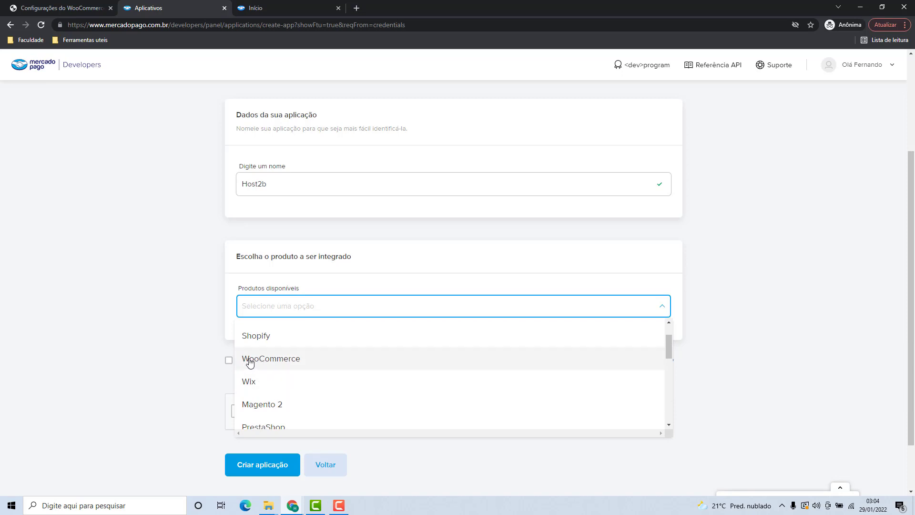
left_click(264, 363)
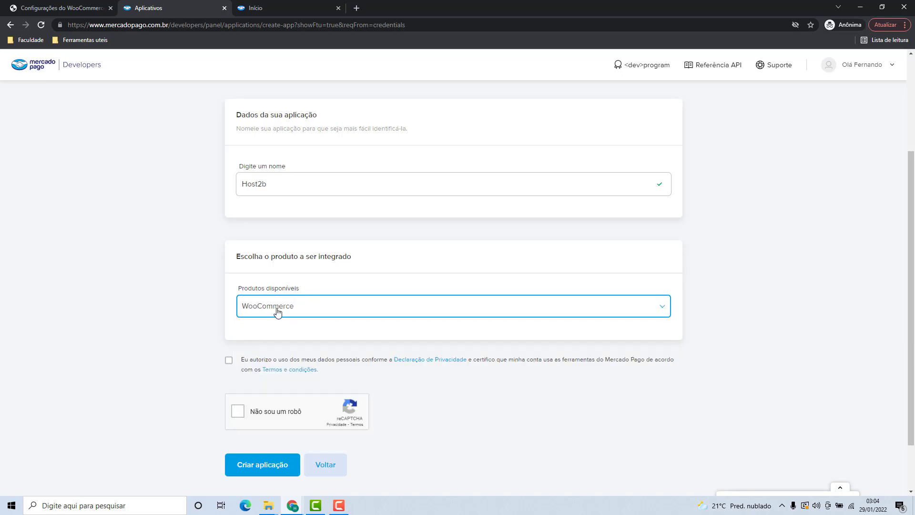
Authorize the use of personal data under the privacy statement and terms, and complete the "Não sou um robô" check
scroll(274, 307, "down", 1)
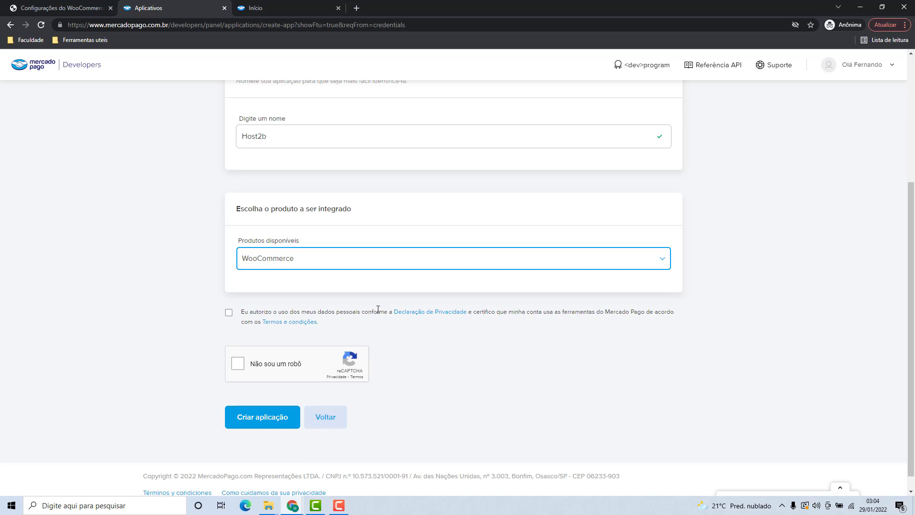
left_click(229, 316)
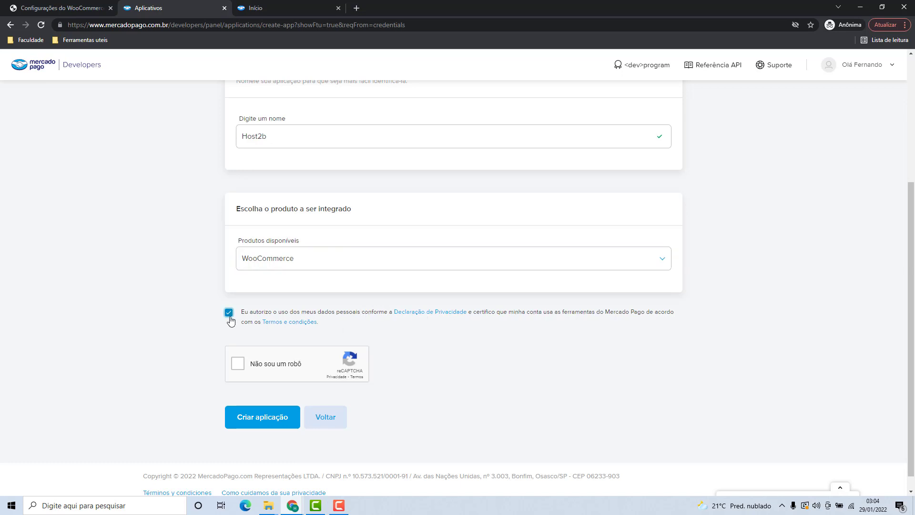
scroll(178, 329, "down", 1)
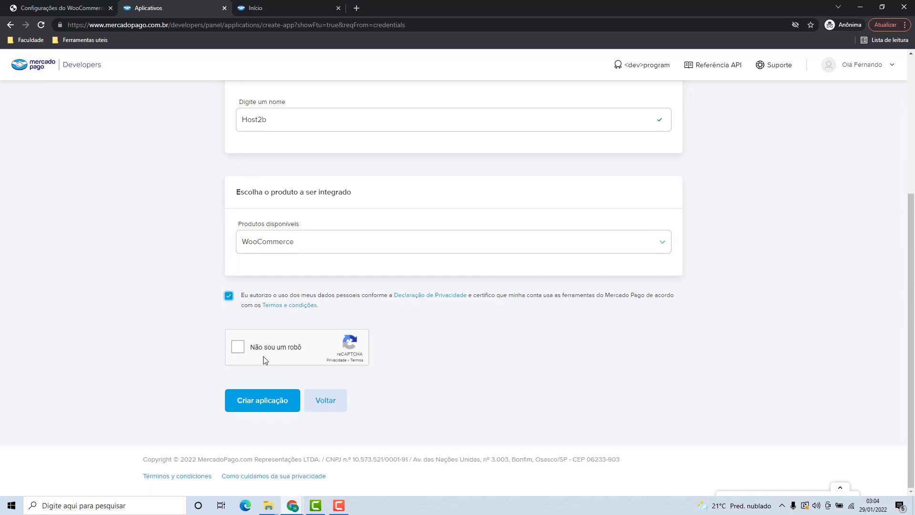
left_click(239, 348)
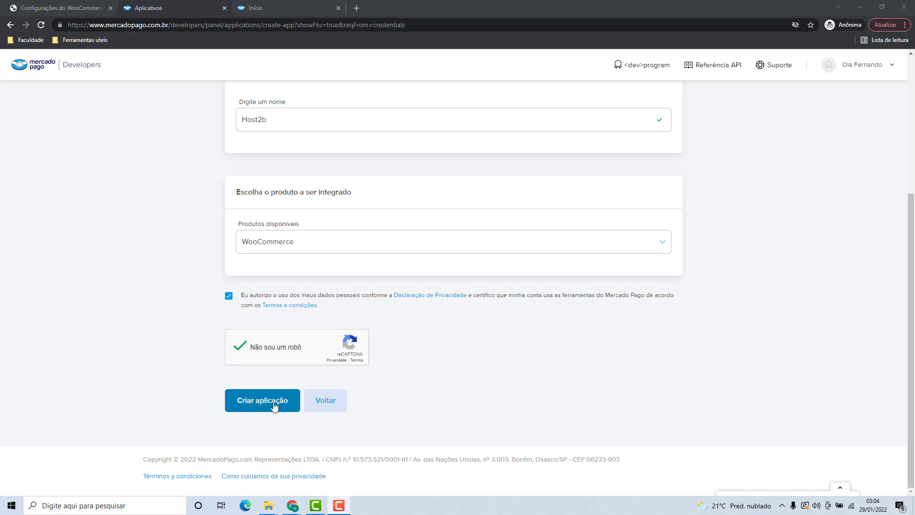
Create the application and choose "Eletrônica, áudio e vídeo" as the industry in the credential activation form
left_click(269, 406)
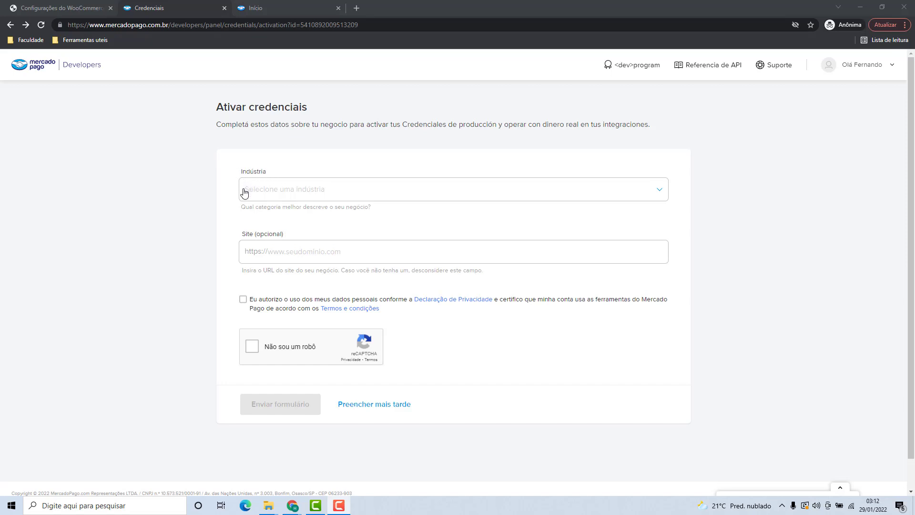
left_click(265, 191)
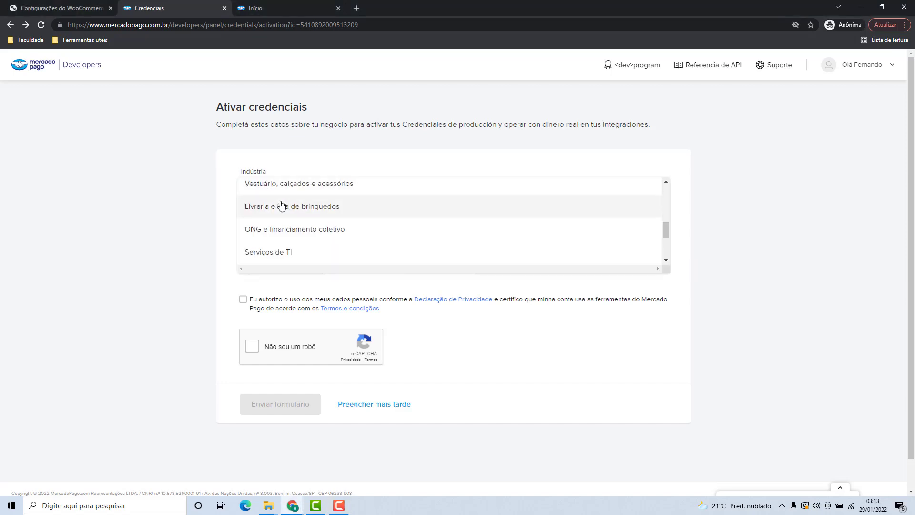
scroll(282, 206, "up", 3)
scroll(262, 206, "down", 3)
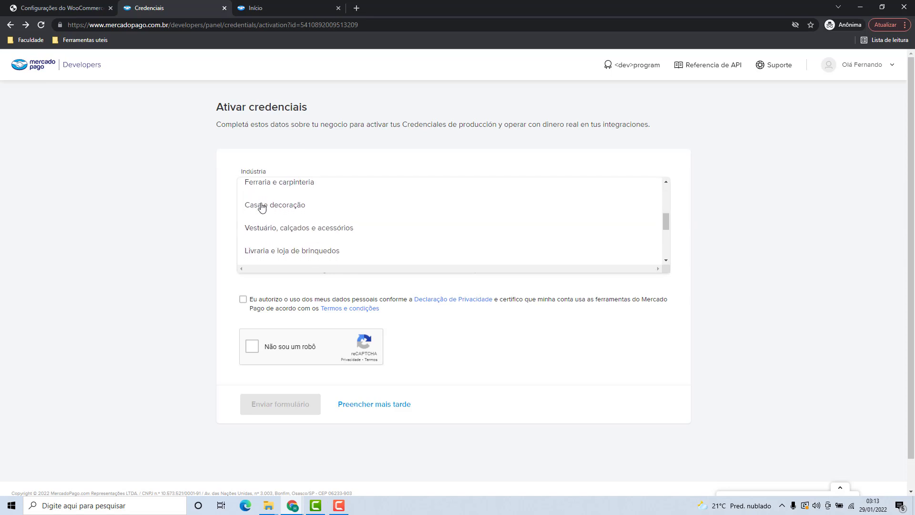
scroll(261, 206, "down", 5)
scroll(270, 255, "up", 1)
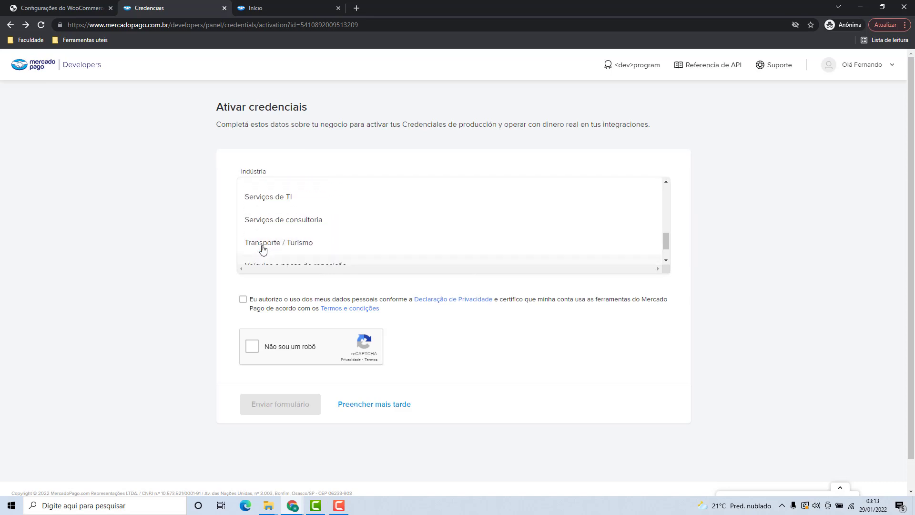
scroll(263, 249, "up", 8)
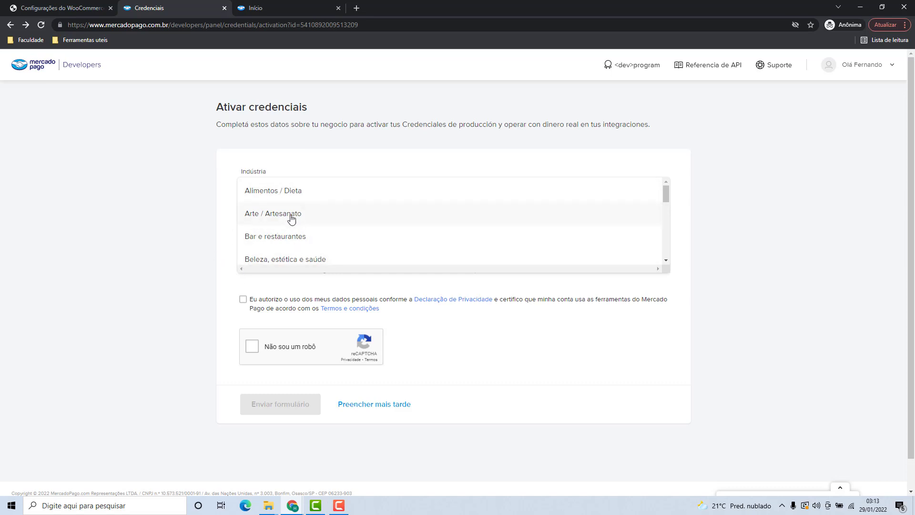
scroll(291, 218, "down", 8)
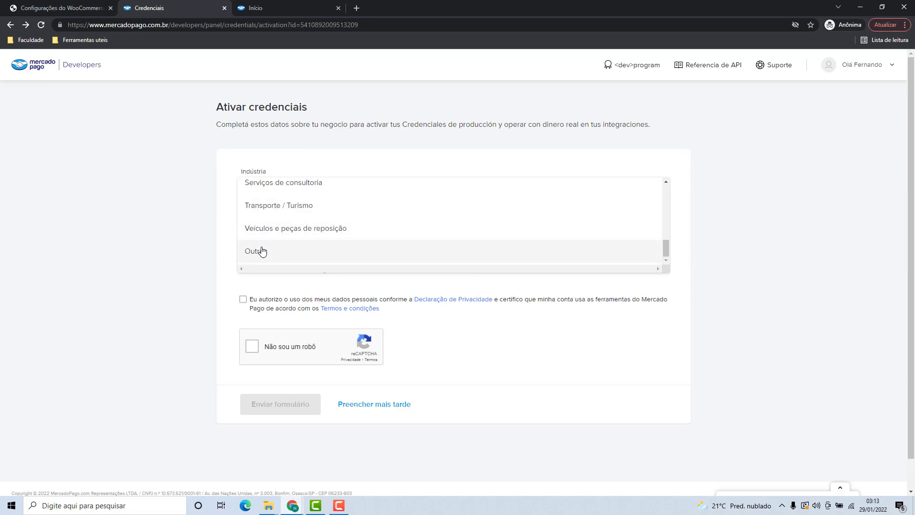
scroll(307, 249, "up", 3)
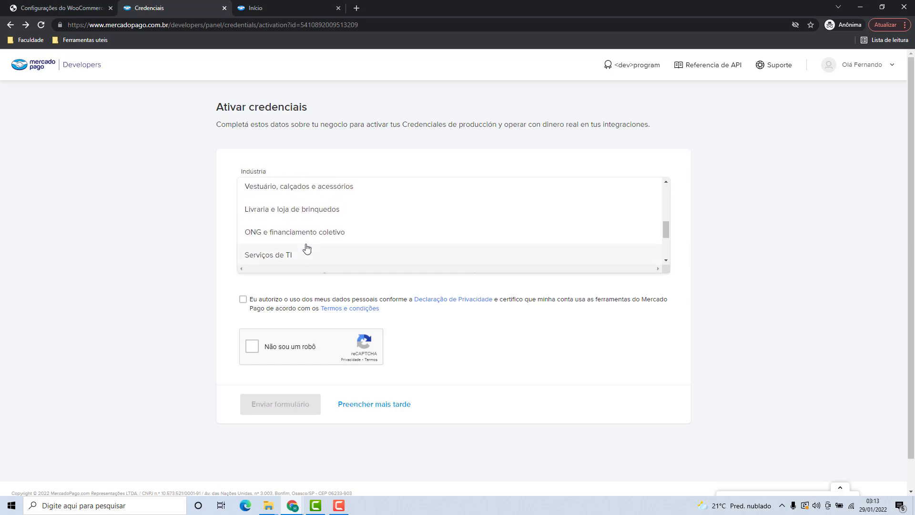
scroll(305, 248, "up", 3)
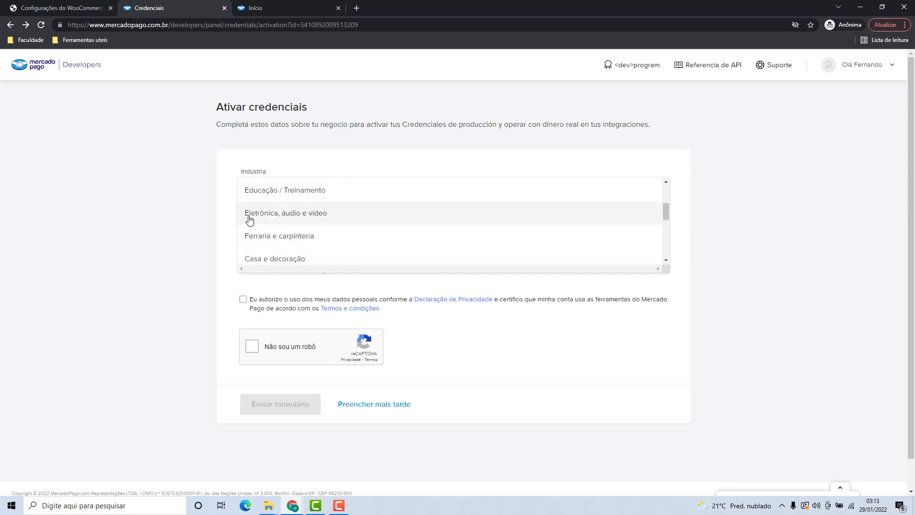
left_click(307, 222)
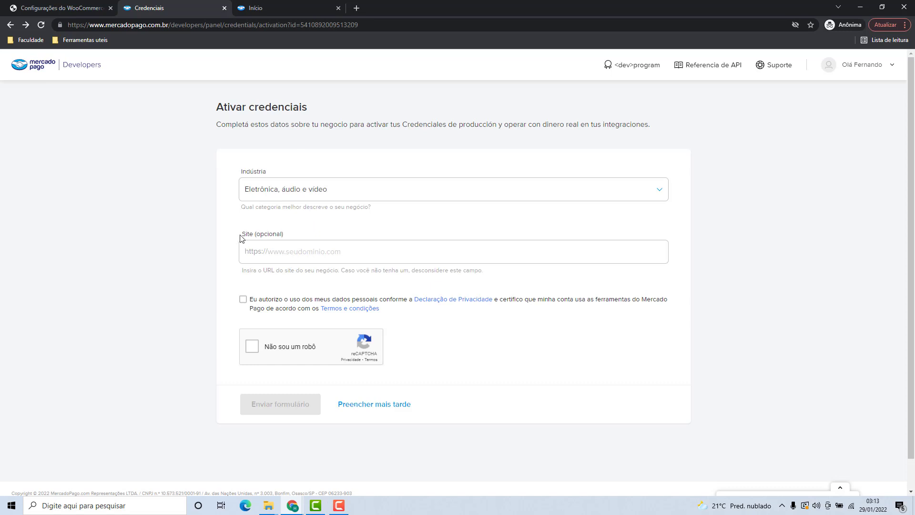
Enter host2b.space as the business website in the credential activation form
left_click(269, 253)
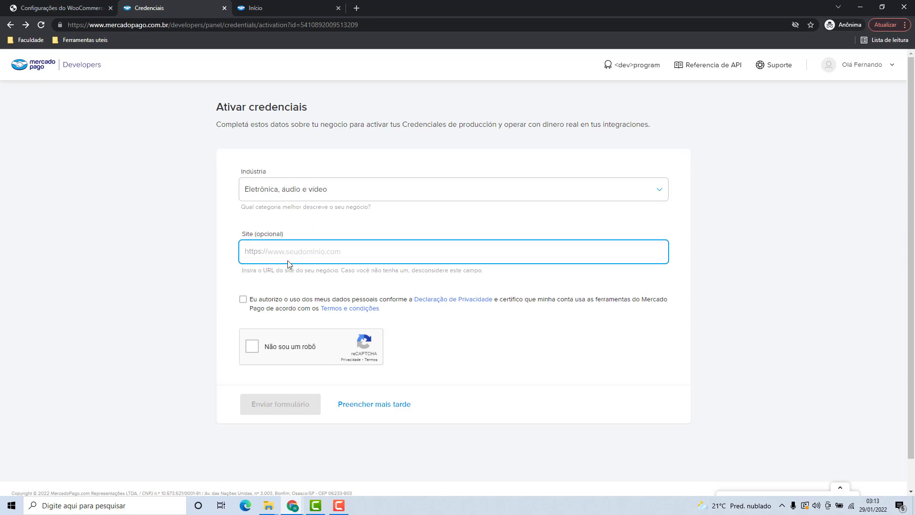
type("host2")
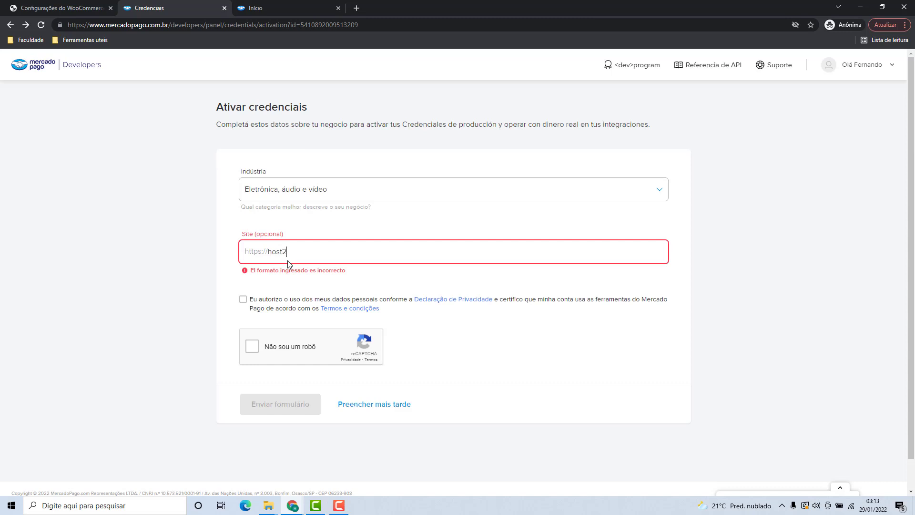
type("b.space")
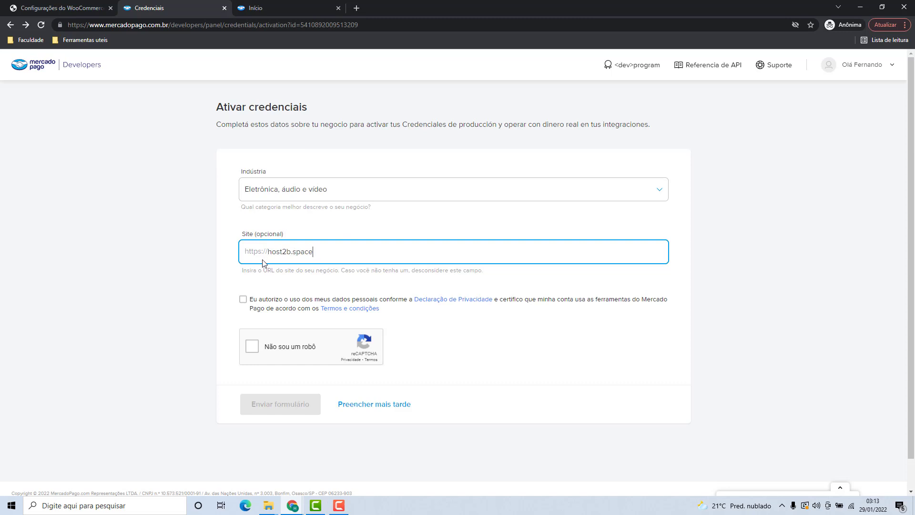
Authorize the use of personal data, complete the "Não sou um robô" check and submit the credential activation form
left_click(243, 301)
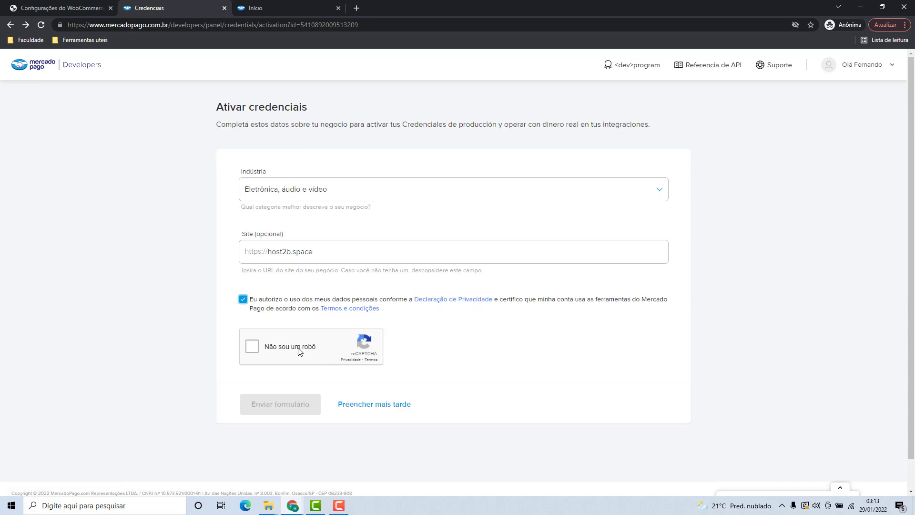
left_click(252, 346)
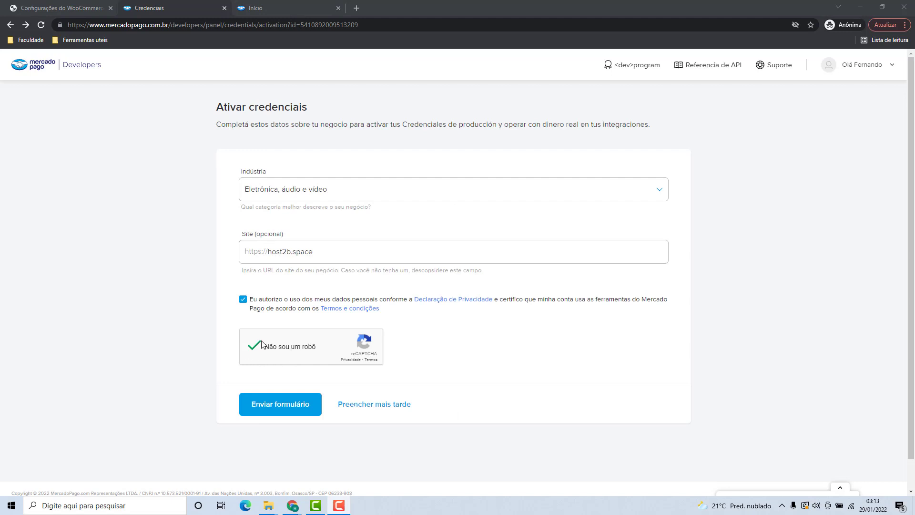
left_click(282, 413)
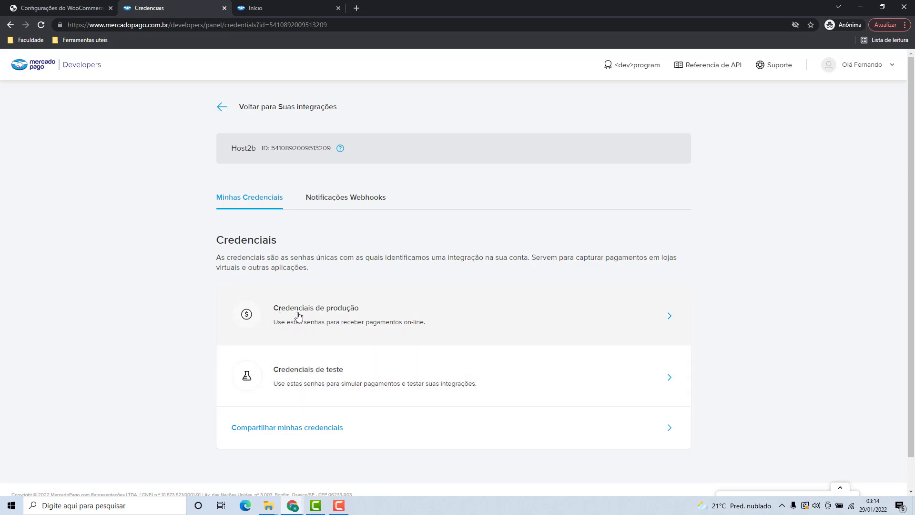
Copy the Public Key from the application's production credentials into the production Public key field of the WooCommerce Mercado Pago settings
left_click(323, 317)
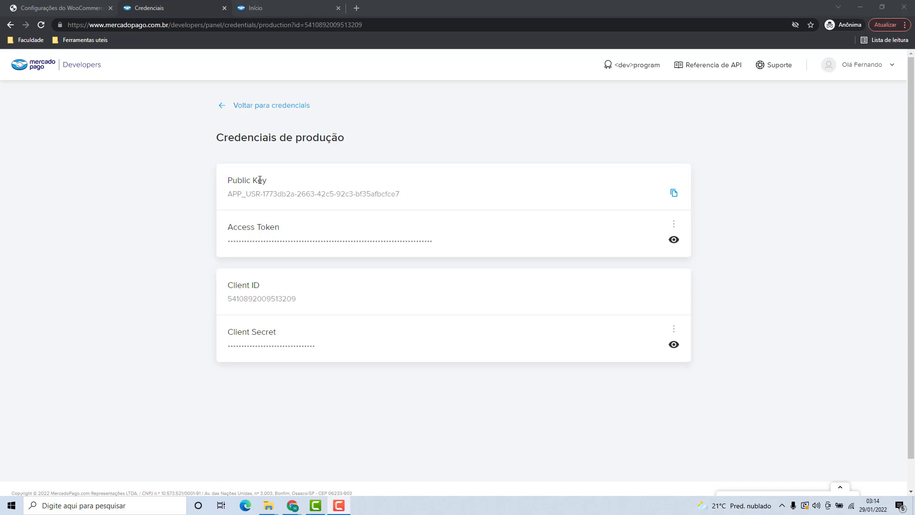
mouse_move(239, 241)
mouse_move(235, 191)
left_click_drag(226, 197, 408, 202)
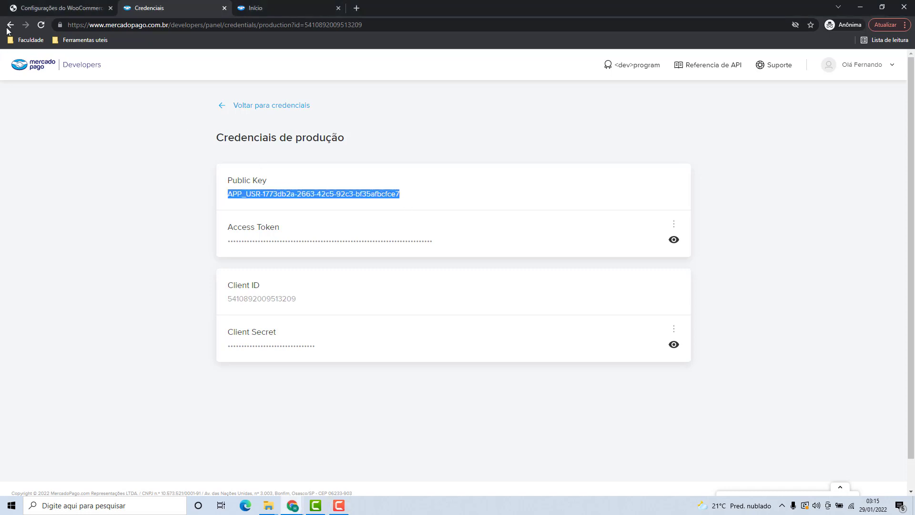
left_click(35, 9)
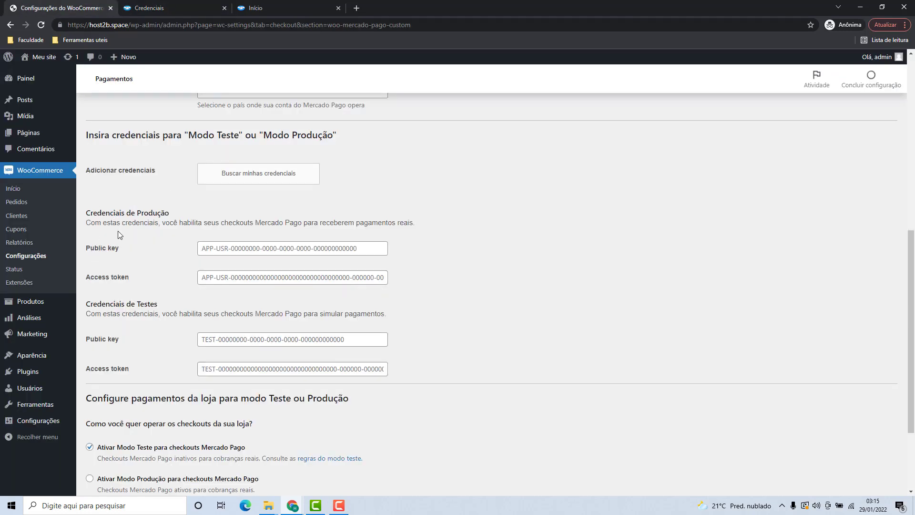
left_click(205, 249)
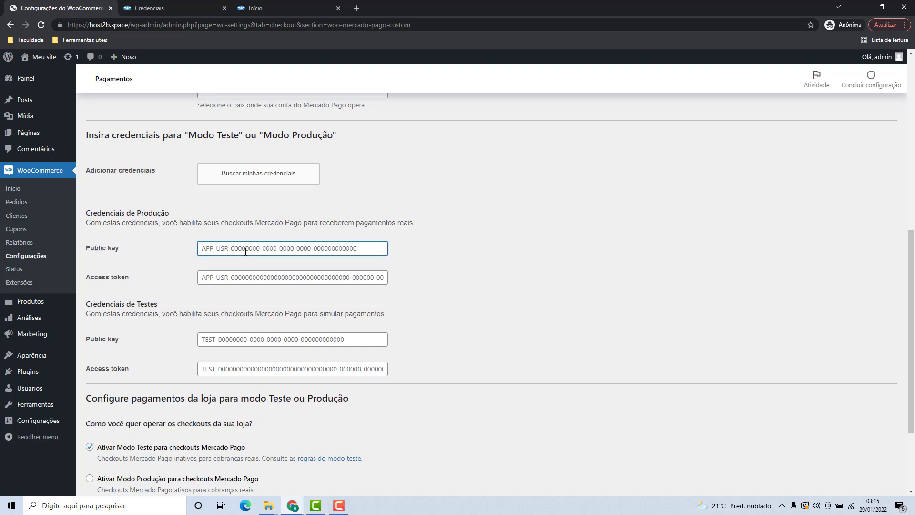
key("ctrl+v")
Reveal the production Access Token in Mercado Pago and copy it into the production Access token field of the WooCommerce settings
left_click(146, 13)
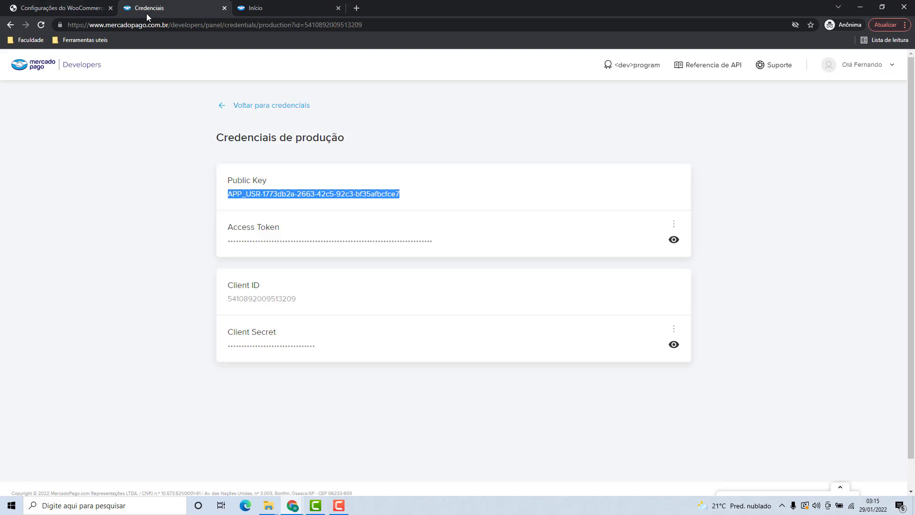
left_click(674, 242)
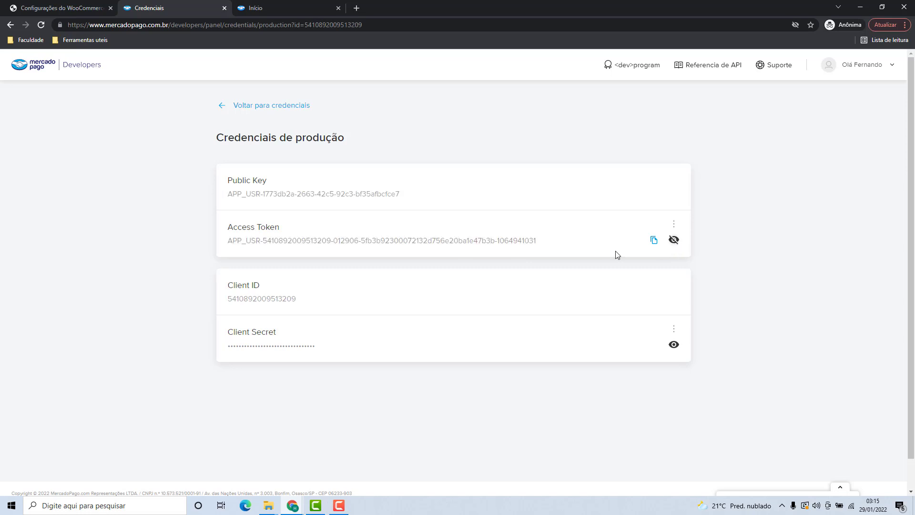
left_click_drag(229, 241, 543, 243)
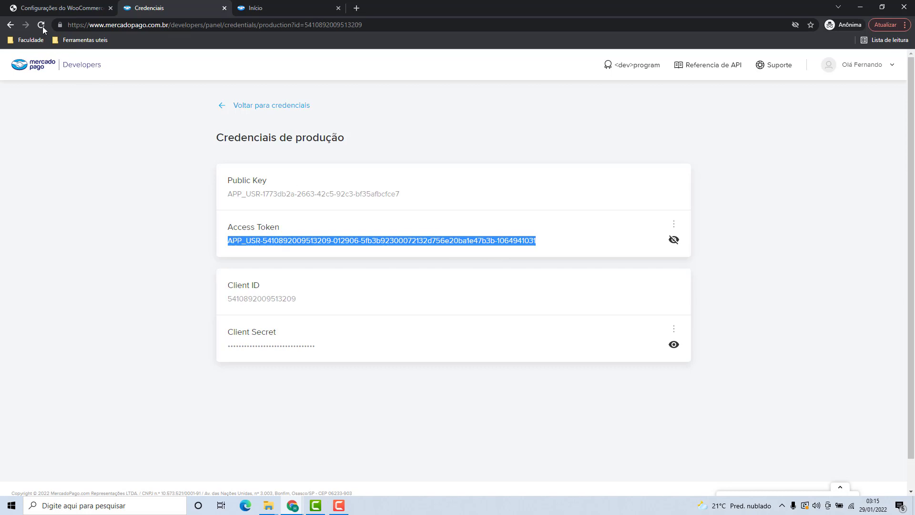
left_click(40, 10)
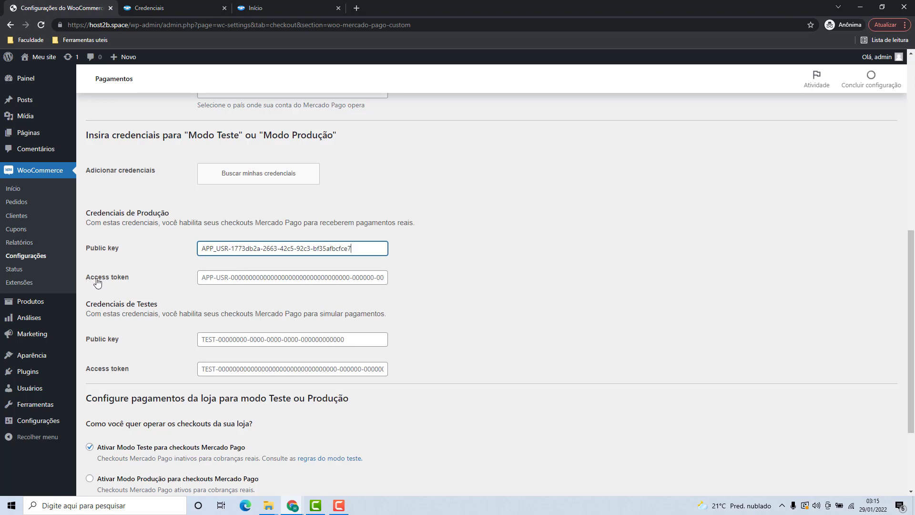
left_click(222, 279)
key("ctrl+a")
key("ctrl+v")
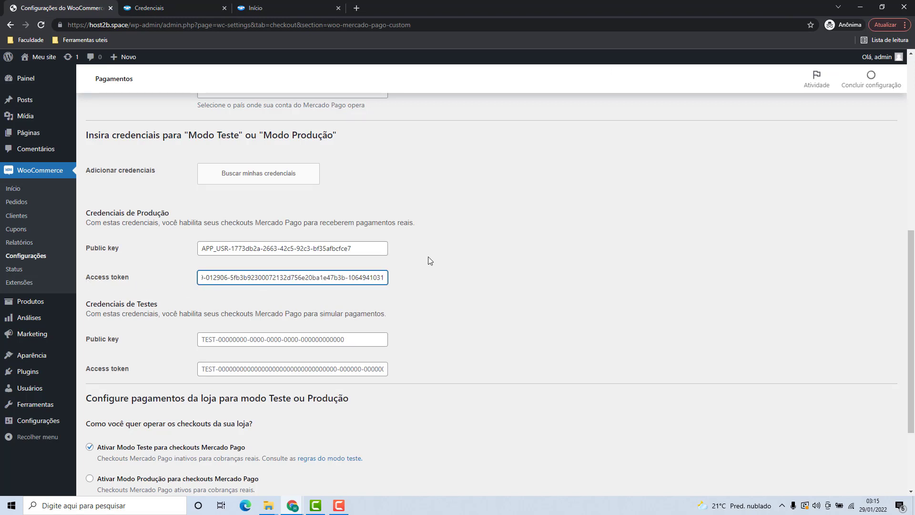
Activate production mode for the Mercado Pago checkouts and save the credential settings
scroll(394, 249, "down", 3)
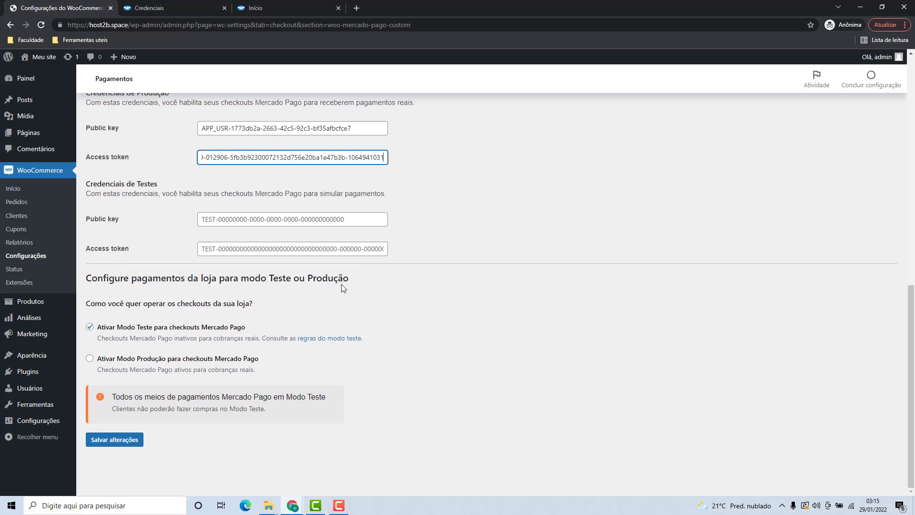
left_click(89, 358)
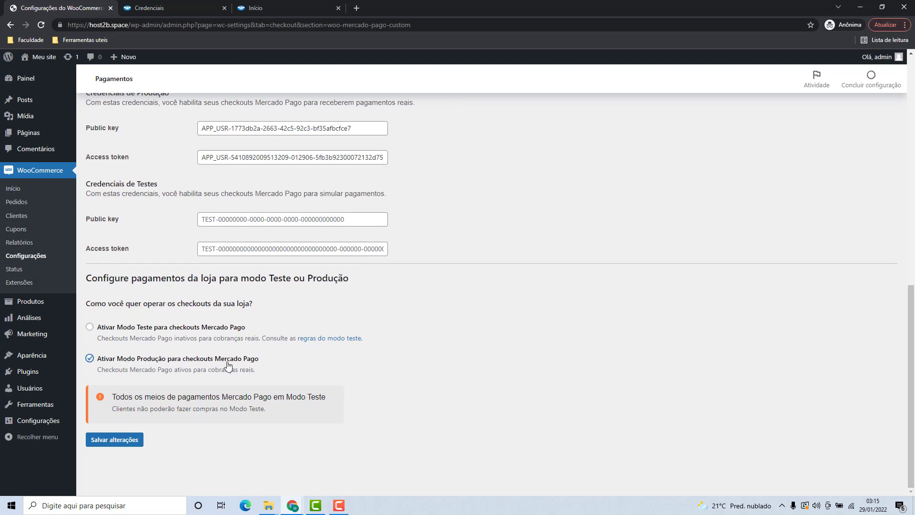
left_click(116, 440)
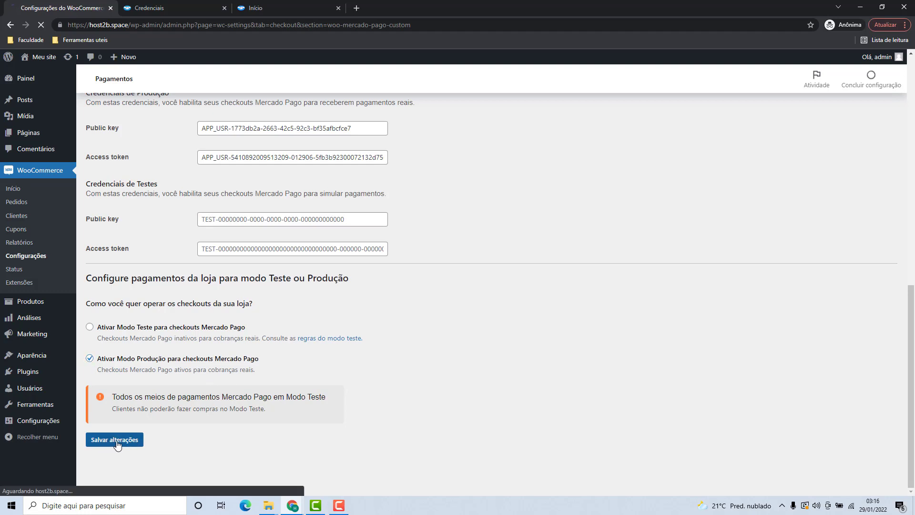
Set the store name shown on customers' invoices to "Host2b" in the business information
scroll(188, 271, "down", 3)
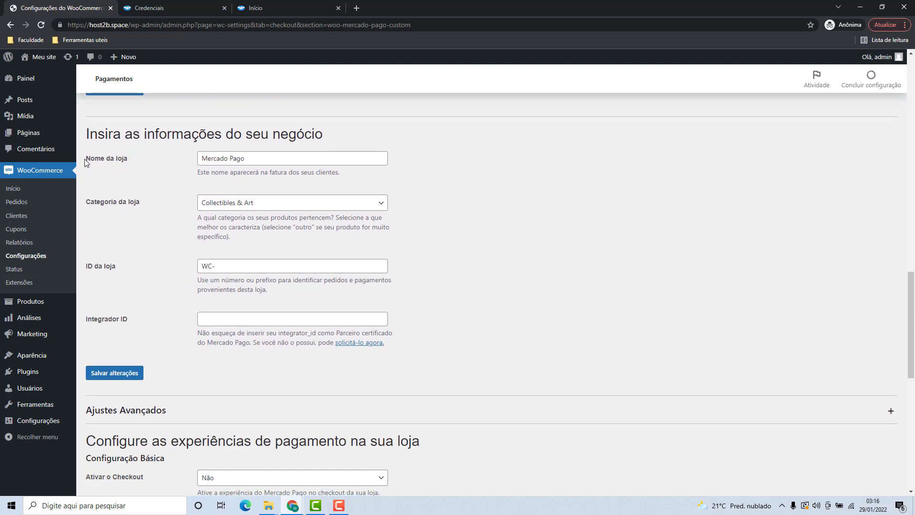
left_click_drag(246, 159, 187, 161)
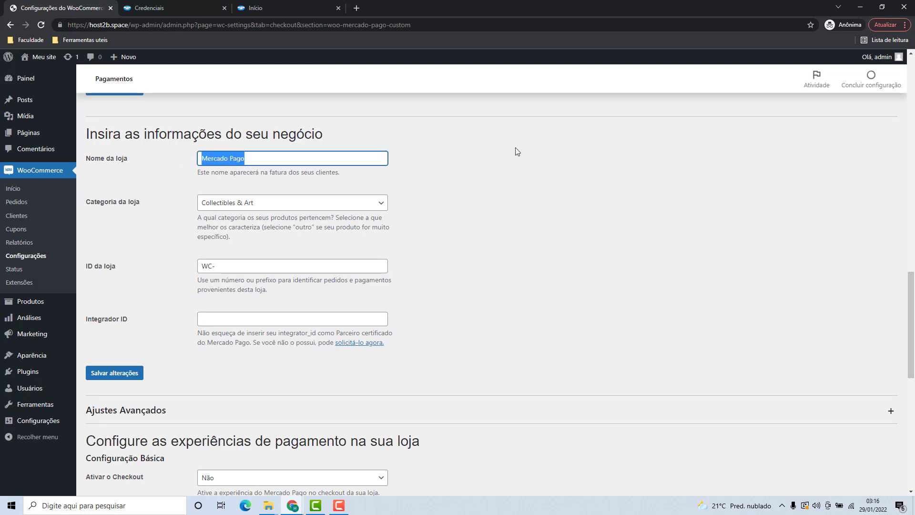
type("Host2b")
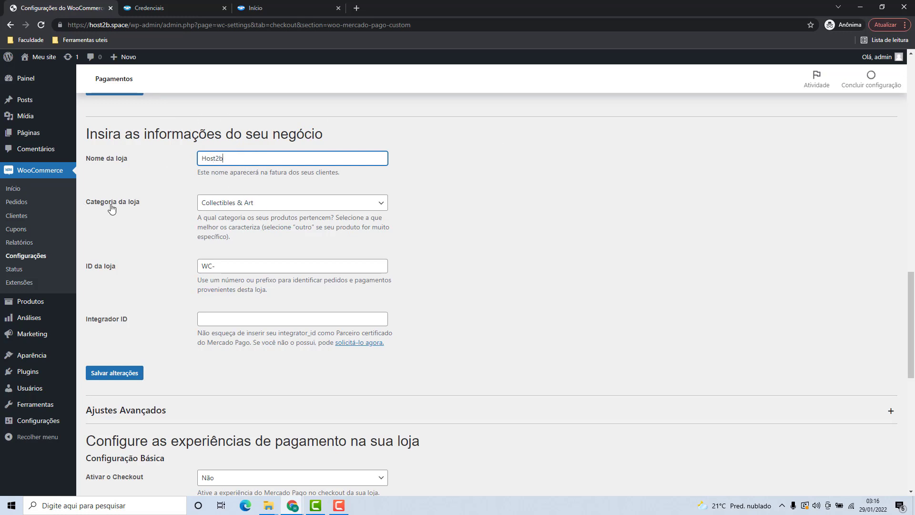
Set the store category to "Audio & Surveillance, Video & GPS, Others" and save the business information
left_click(226, 210)
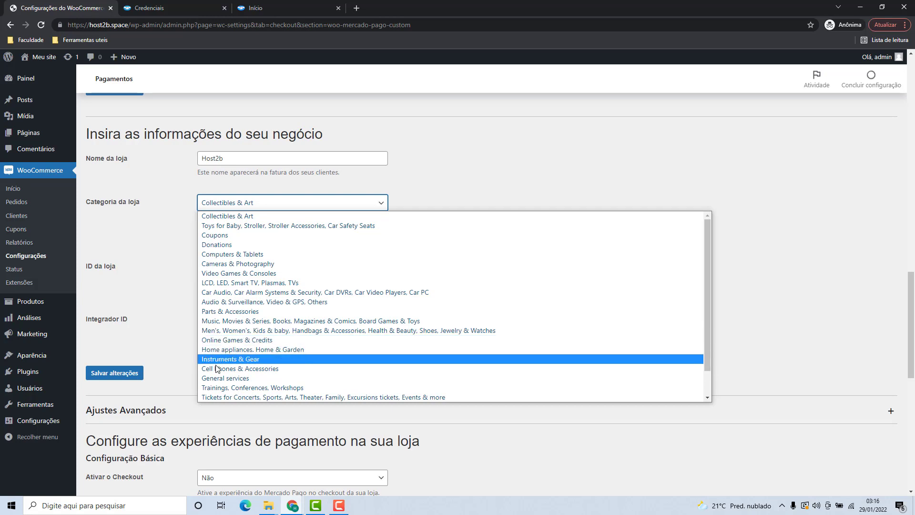
left_click(224, 206)
left_click(224, 205)
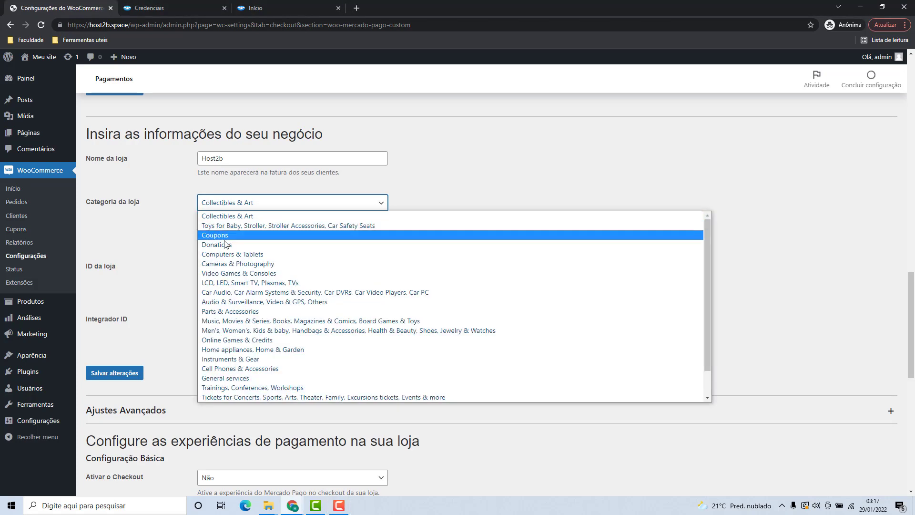
left_click(222, 303)
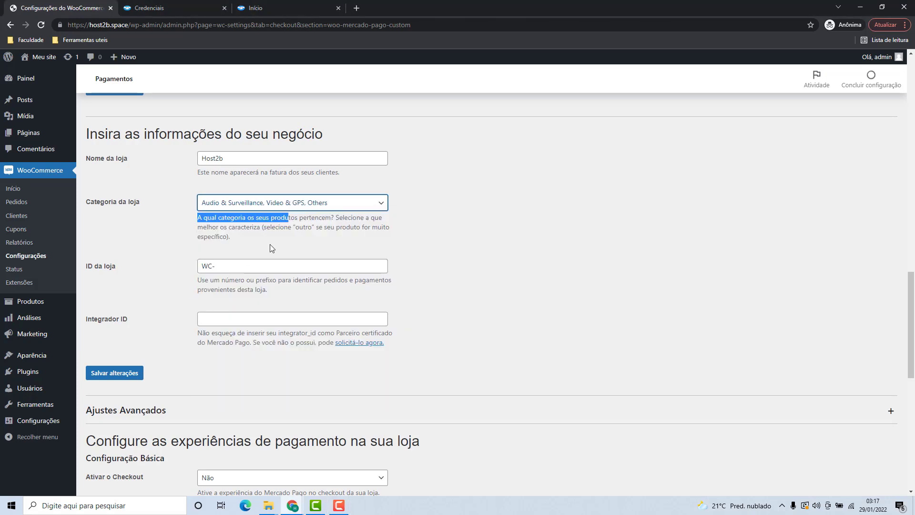
left_click(171, 238)
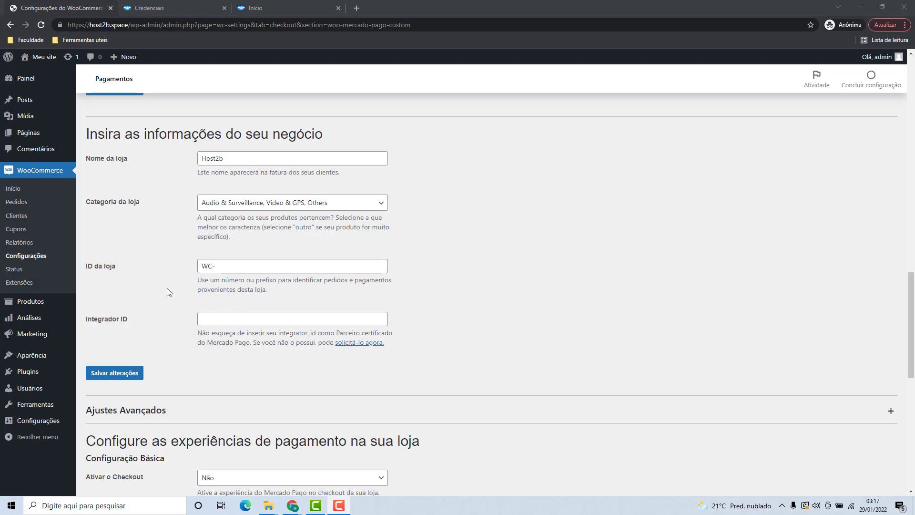
left_click(109, 377)
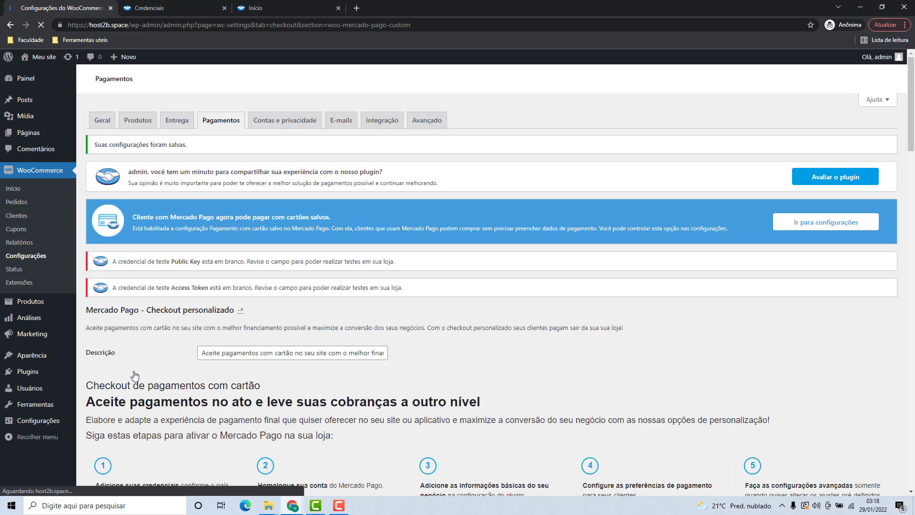
Enable the Mercado Pago credit card checkout by setting "Ativar o Checkout" to "Sim" in its basic configuration
scroll(145, 309, "down", 5)
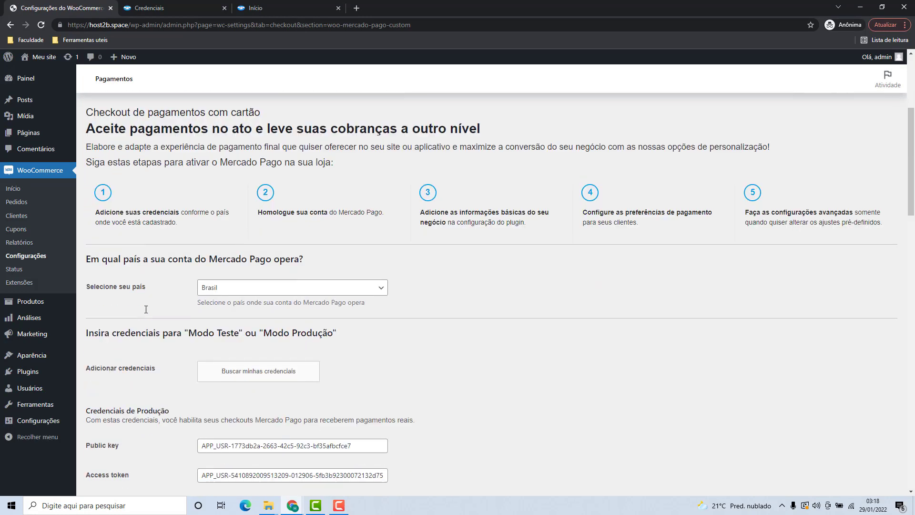
scroll(146, 309, "down", 15)
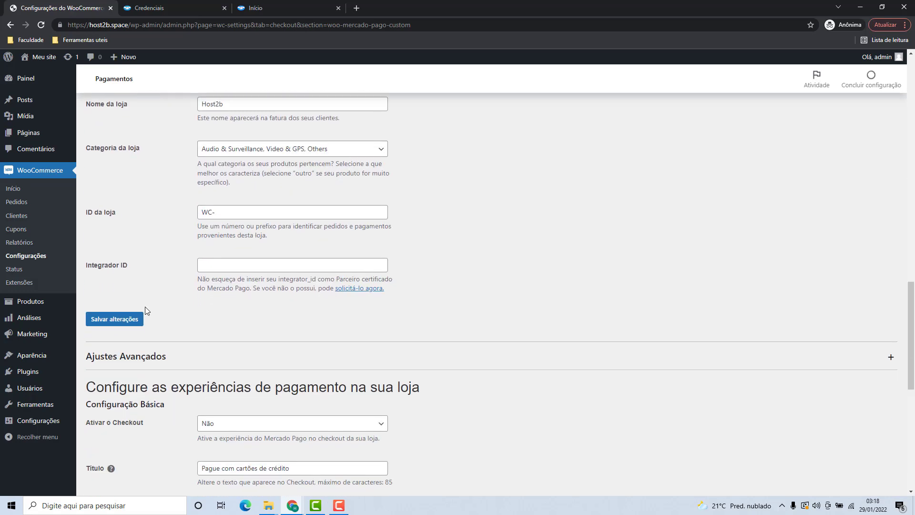
scroll(145, 310, "down", 3)
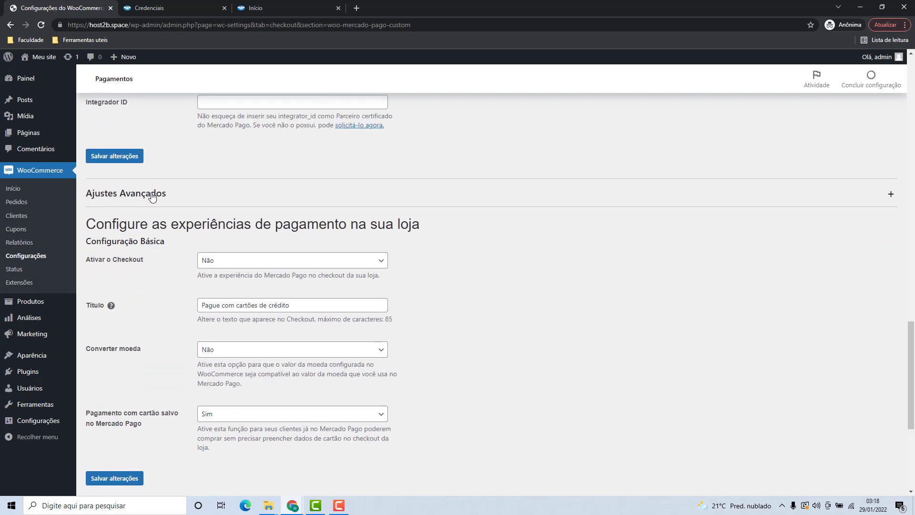
scroll(98, 241, "down", 1)
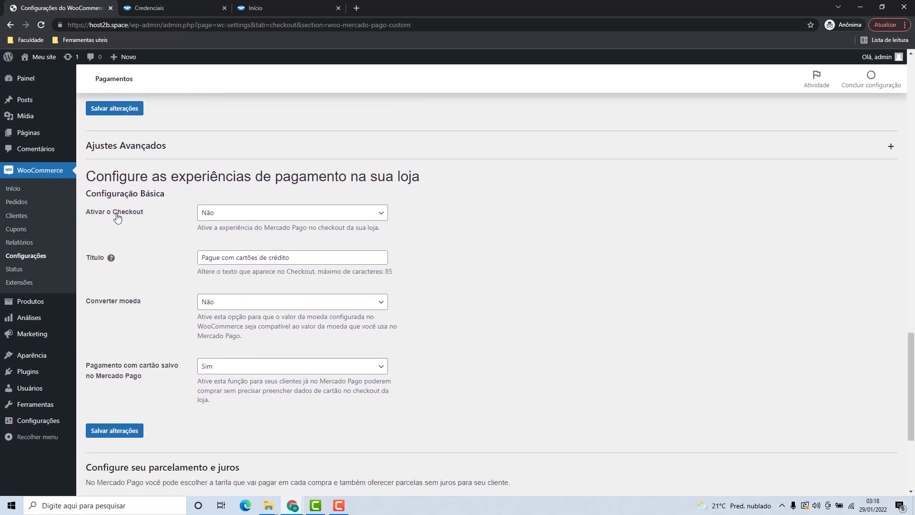
left_click(217, 215)
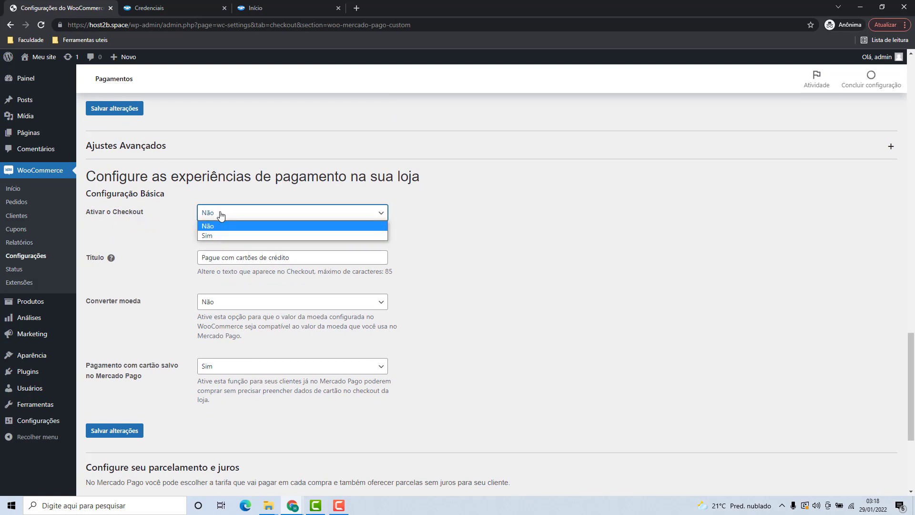
left_click(206, 237)
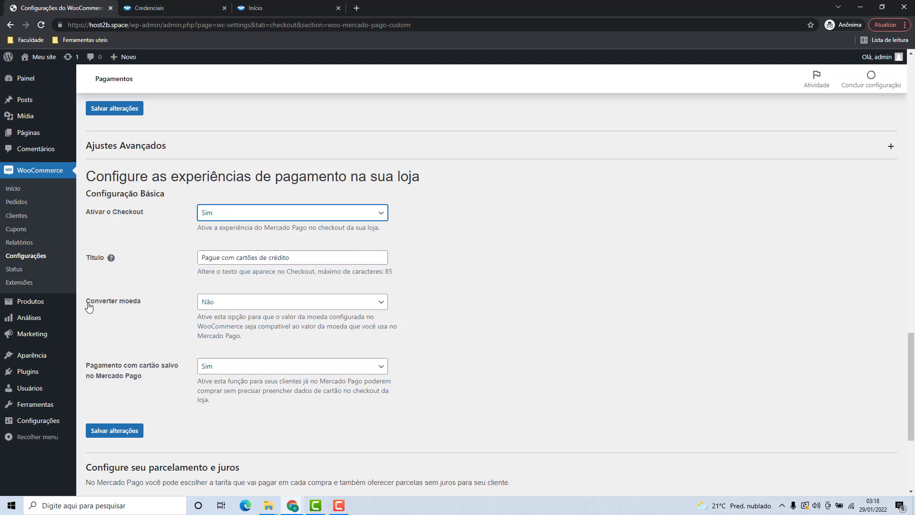
Keep currency conversion at "Não" and saved-card payment at "Sim" for the card checkout, and save the changes
left_click(232, 306)
left_click(215, 315)
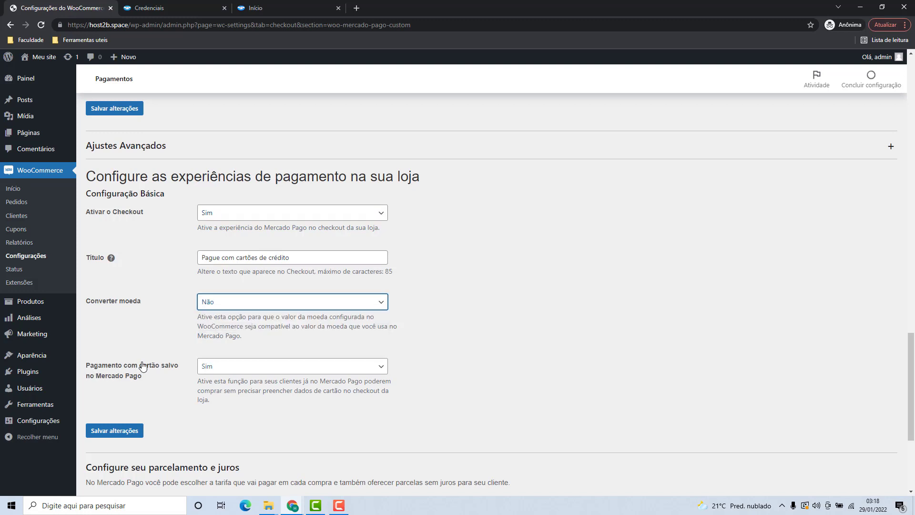
left_click(212, 366)
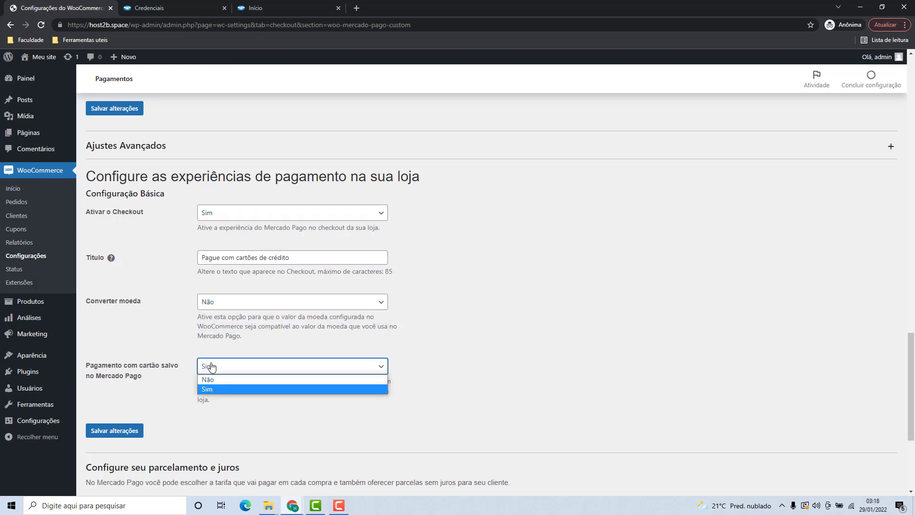
left_click(212, 366)
scroll(156, 391, "down", 3)
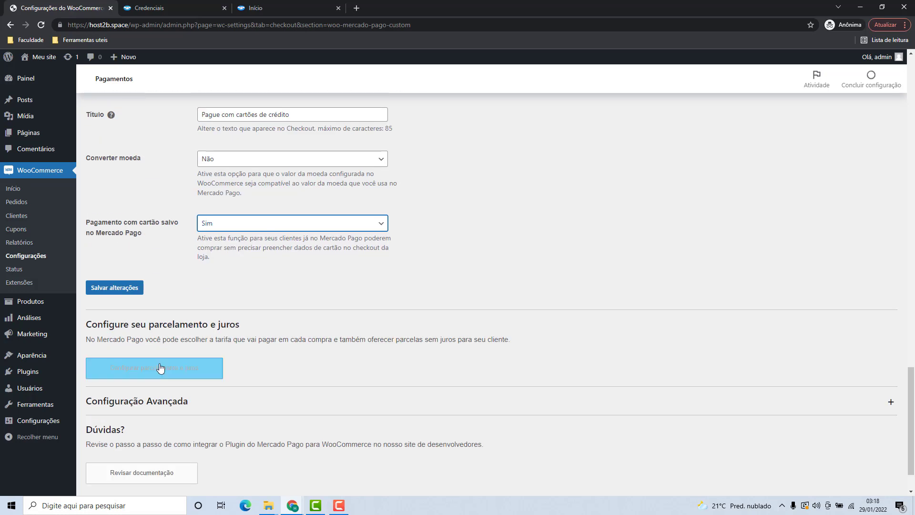
left_click(114, 287)
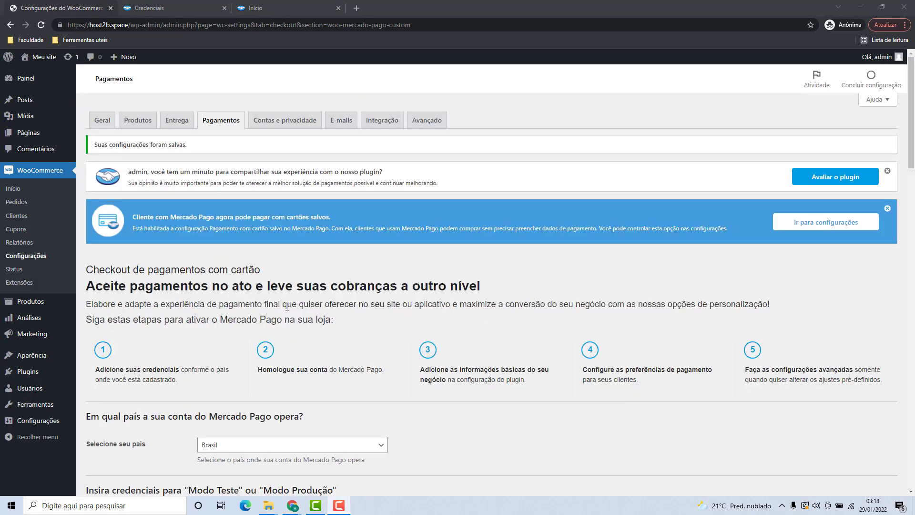
Open the installment and interest configuration from the card checkout settings, view Mercado Pago's selling costs and close that page
scroll(167, 252, "down", 20)
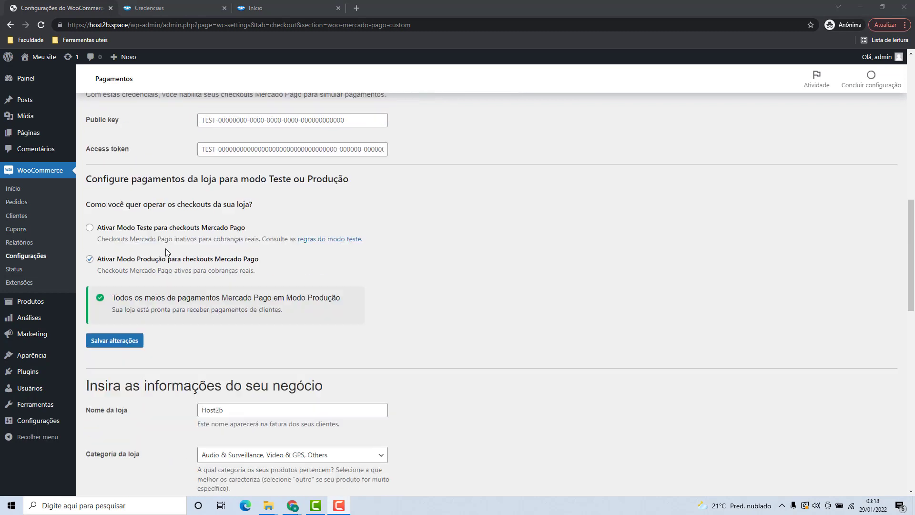
scroll(165, 253, "down", 10)
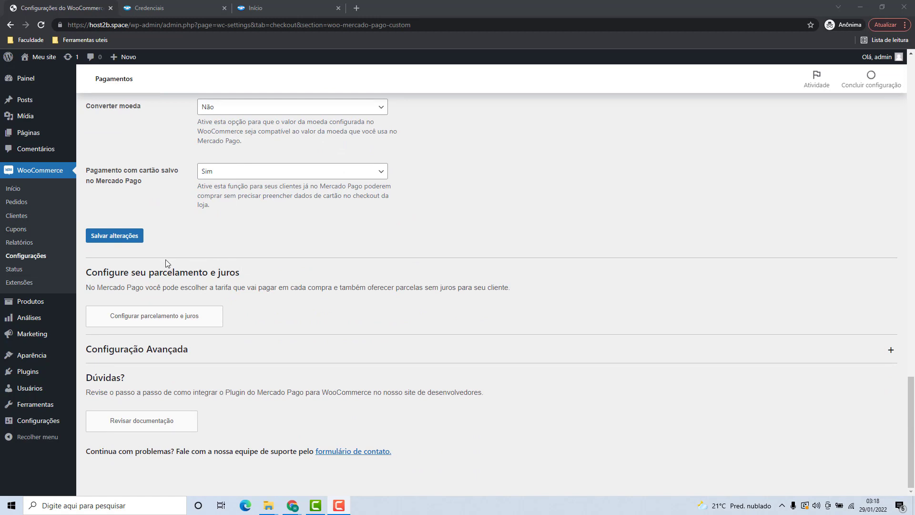
left_click(162, 323)
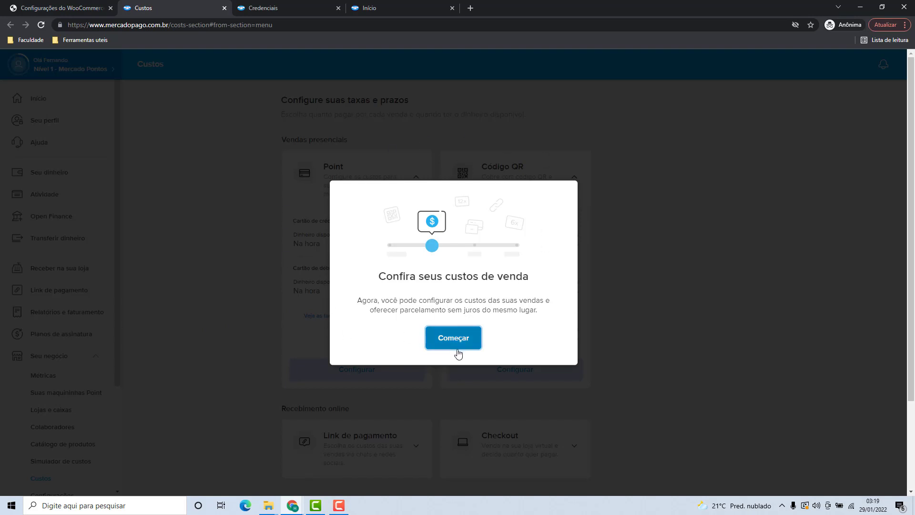
left_click(437, 335)
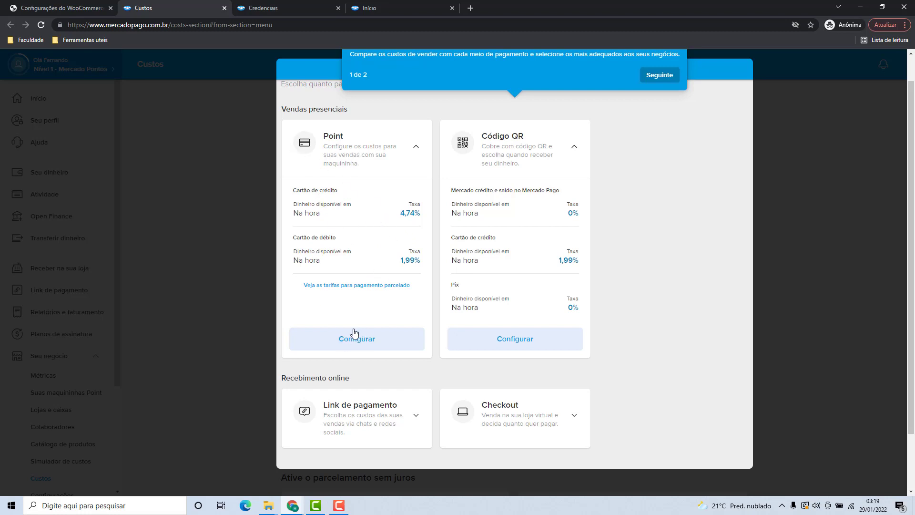
left_click(224, 8)
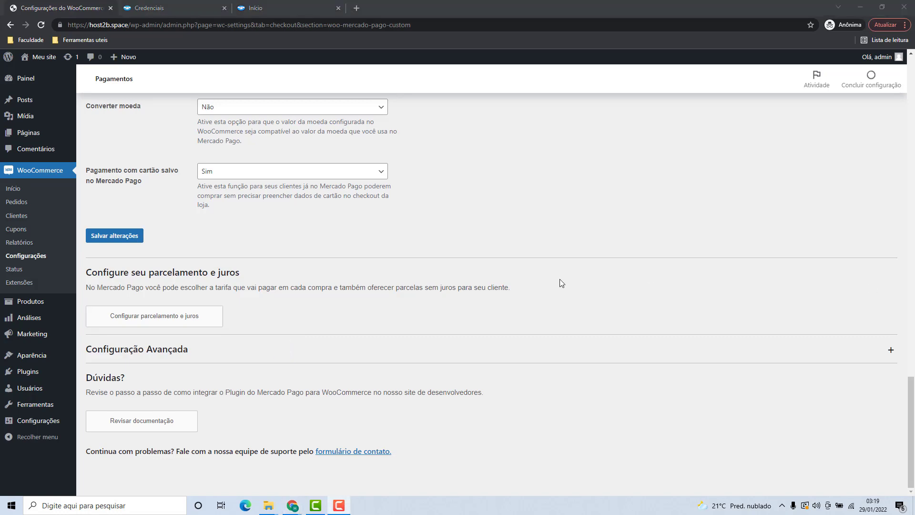
Return to the payment methods list and open the configuration of the Mercado Pago checkout for boleto and lottery outlet payments
scroll(305, 343, "up", 20)
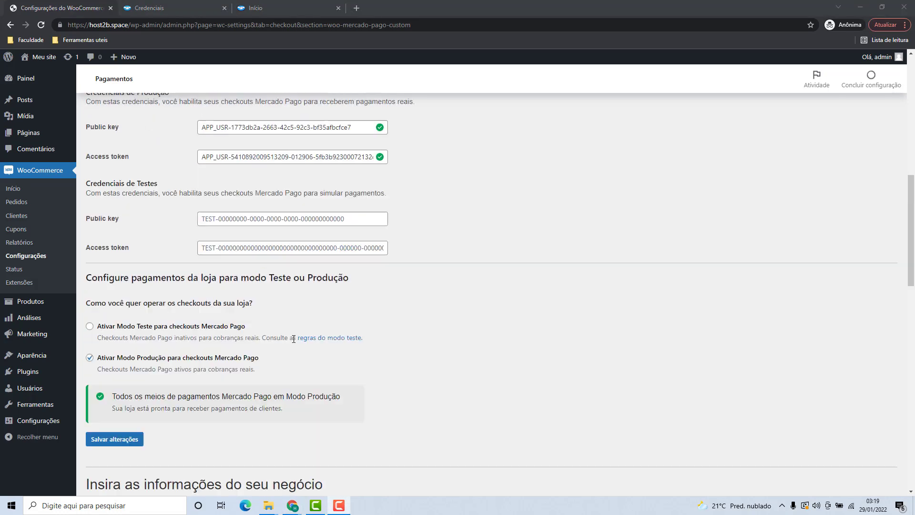
scroll(294, 338, "up", 2)
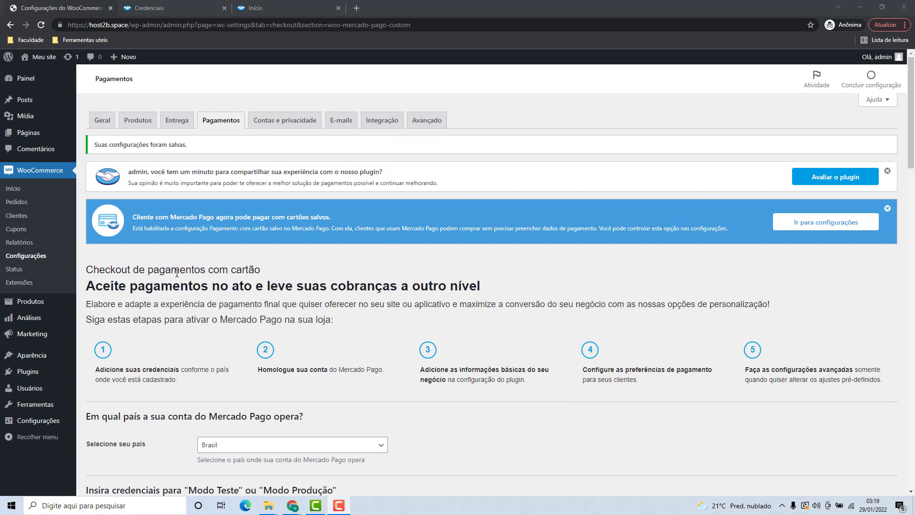
left_click(221, 124)
scroll(326, 252, "down", 2)
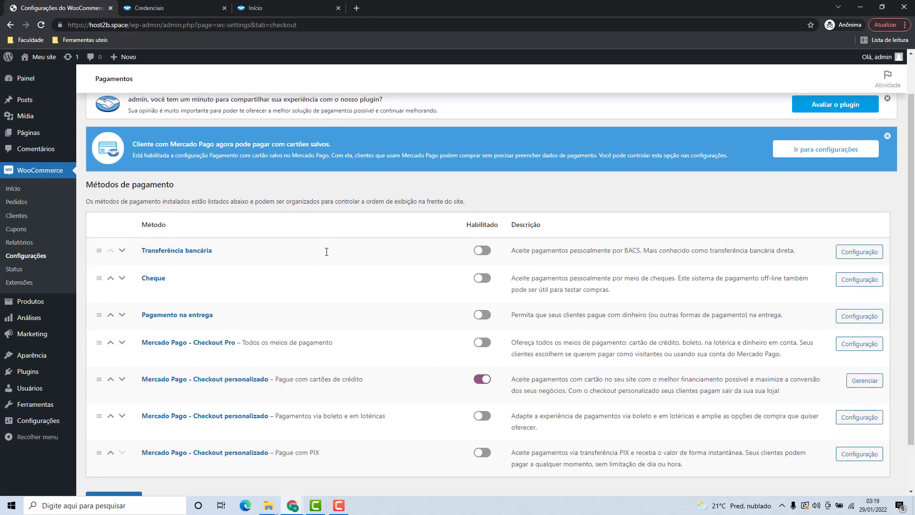
scroll(327, 252, "down", 1)
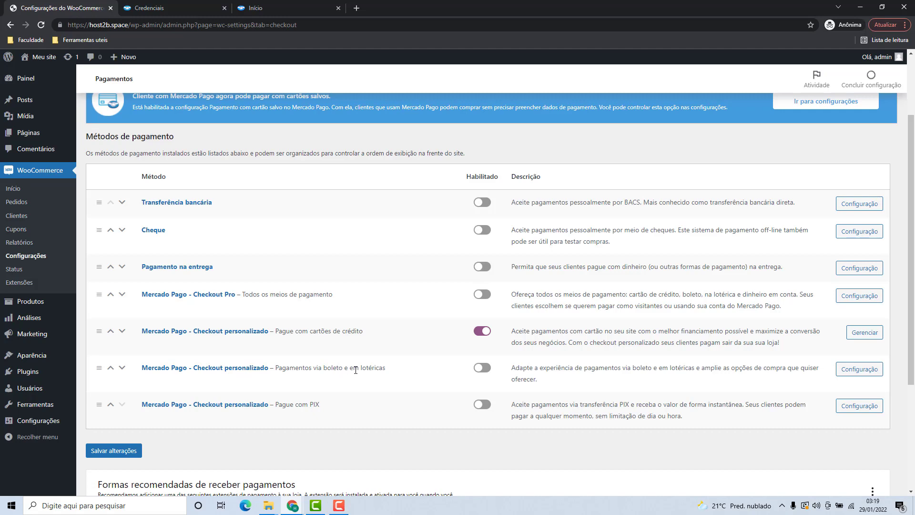
left_click(860, 370)
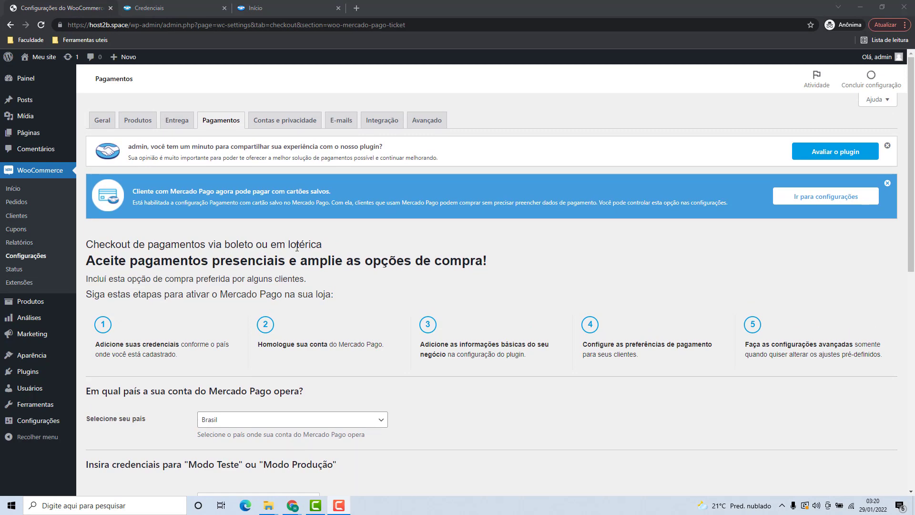
Activate production mode for Mercado Pago checkouts in the boleto payment settings and save the changes
scroll(178, 244, "down", 4)
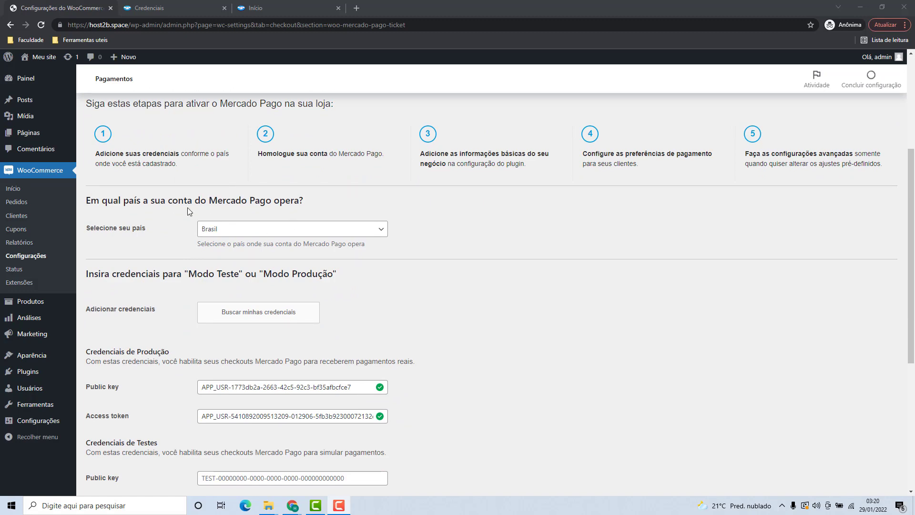
scroll(206, 219, "down", 1)
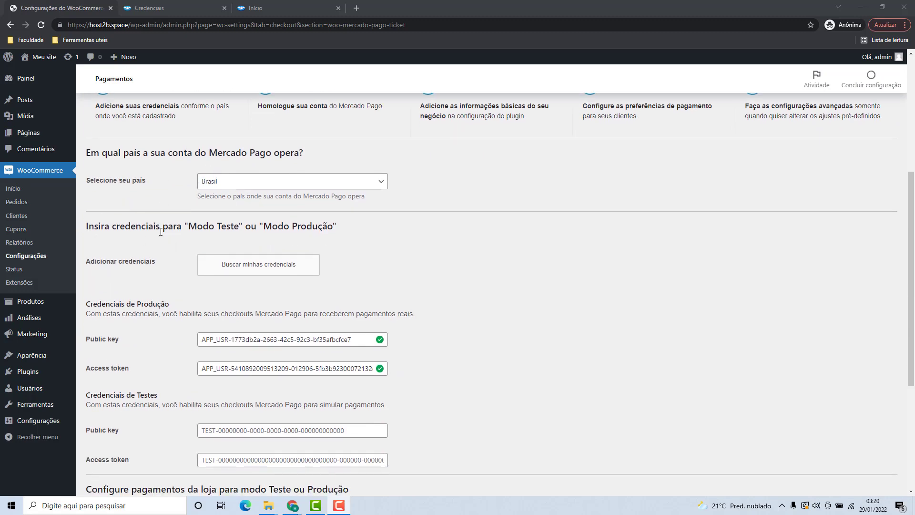
scroll(160, 232, "down", 4)
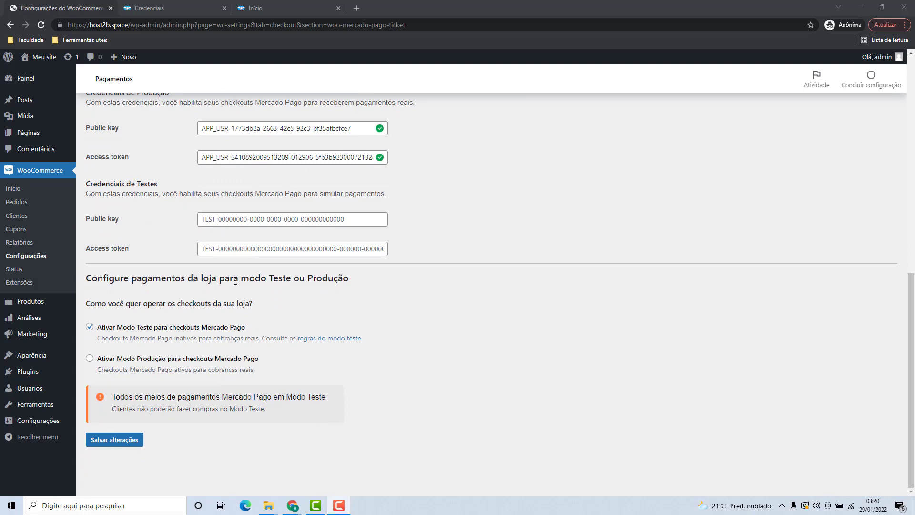
left_click(90, 359)
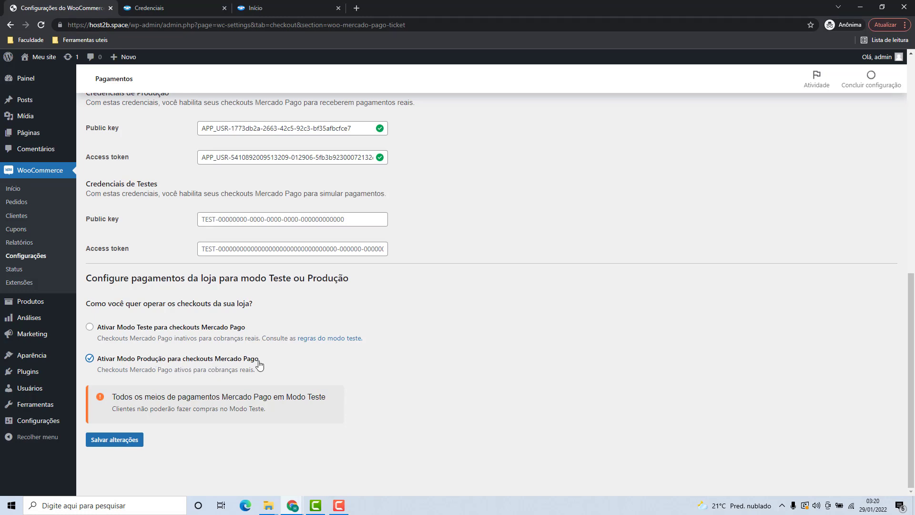
left_click(122, 444)
Enable the boleto and lottery outlet checkout by setting "Ativar o Checkout" to "Sim"
scroll(134, 289, "down", 12)
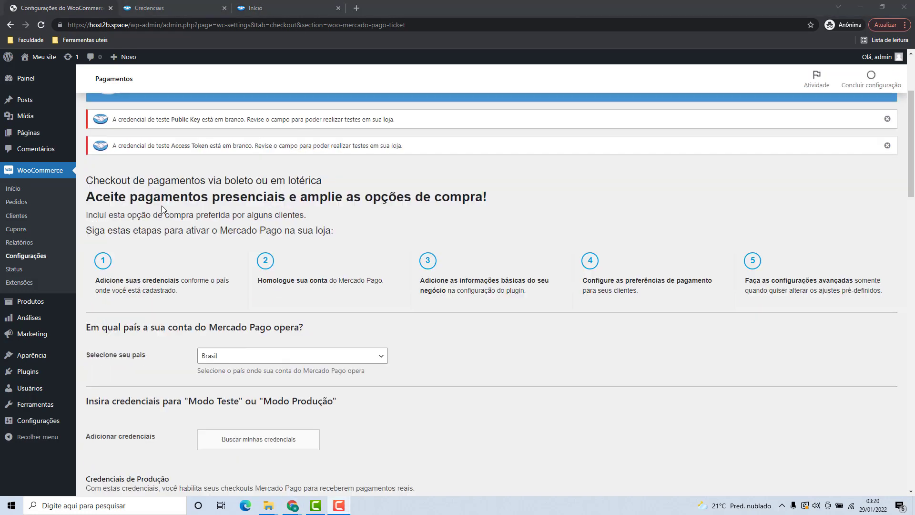
scroll(165, 203, "down", 6)
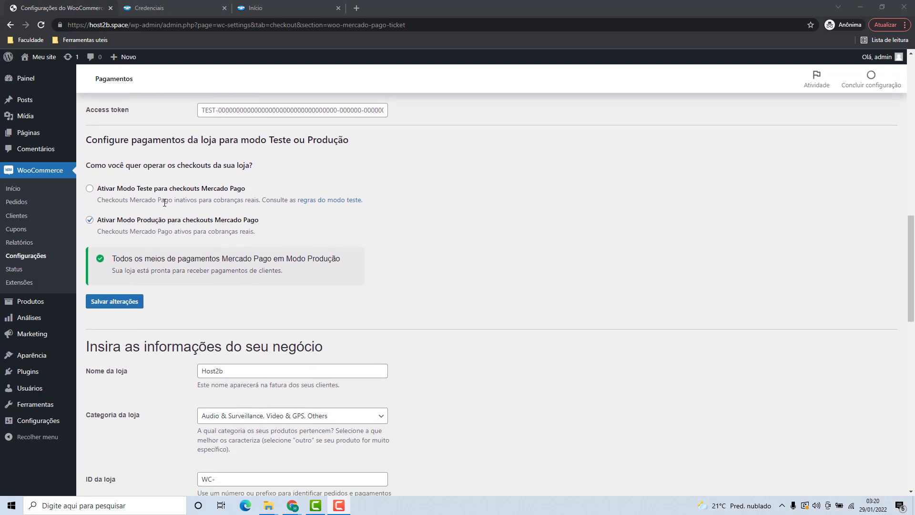
scroll(141, 190, "down", 6)
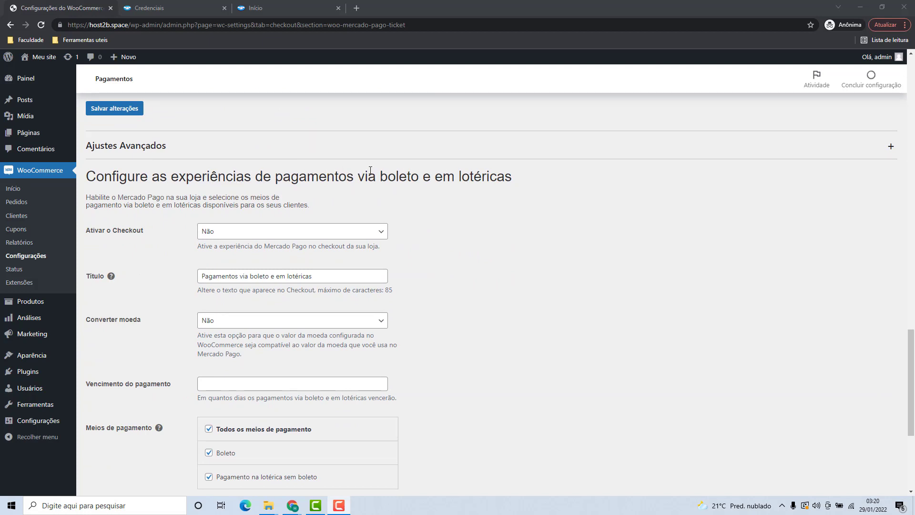
scroll(370, 170, "down", 1)
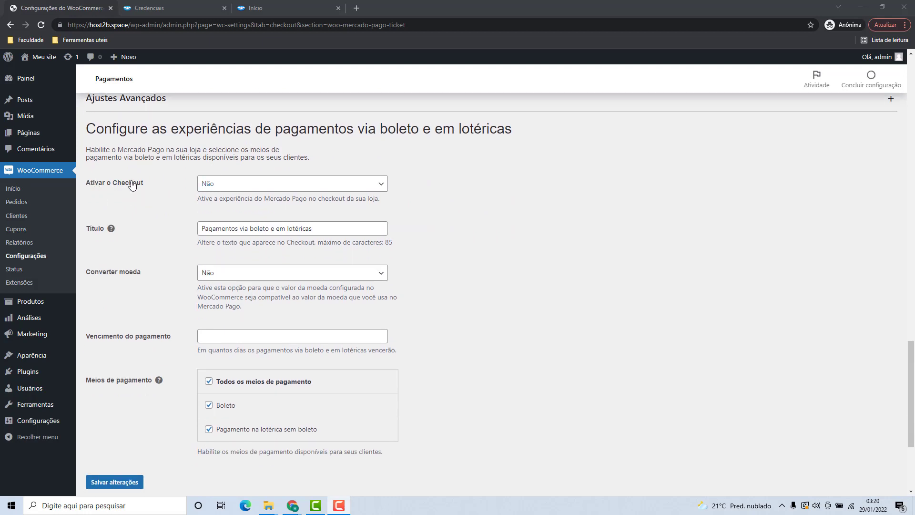
left_click(215, 184)
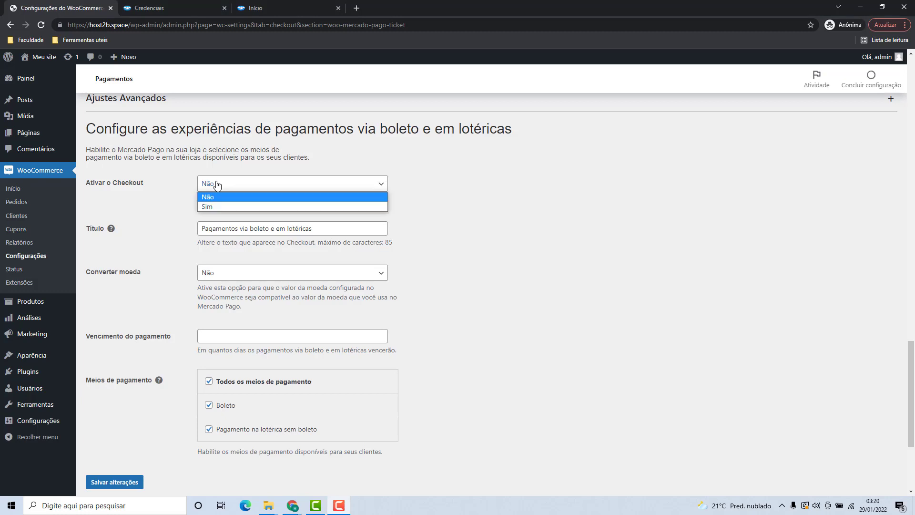
left_click(208, 207)
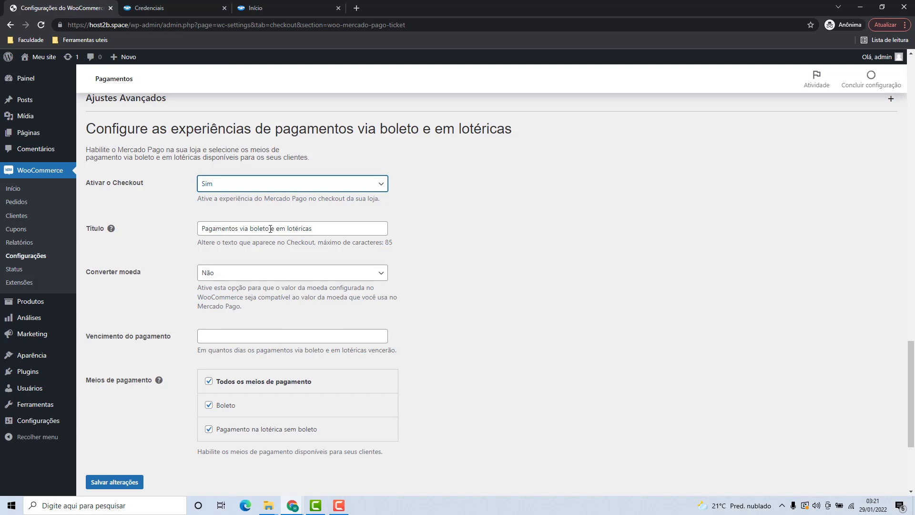
Shorten the boleto checkout title to "Pagamentos via boleto" and set the payment due period to 5 days
left_click_drag(270, 229, 337, 228)
key("BackSpace")
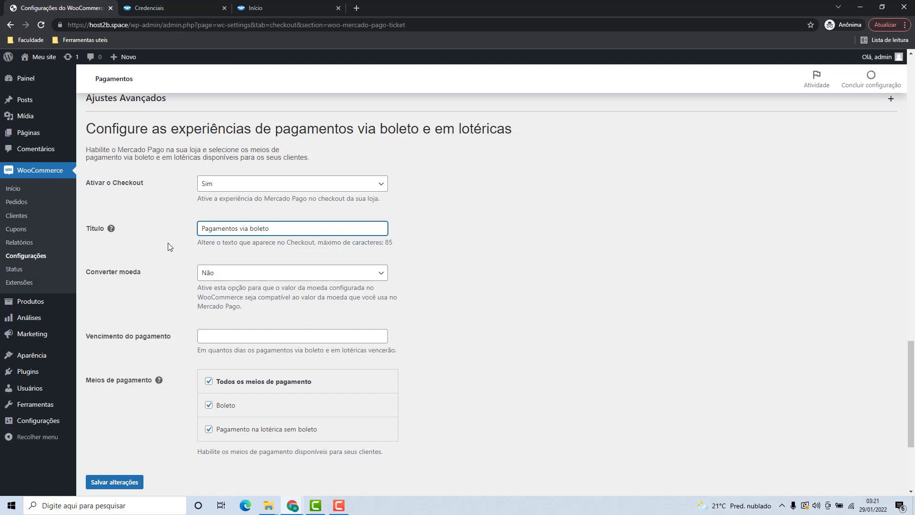
scroll(168, 242, "down", 1)
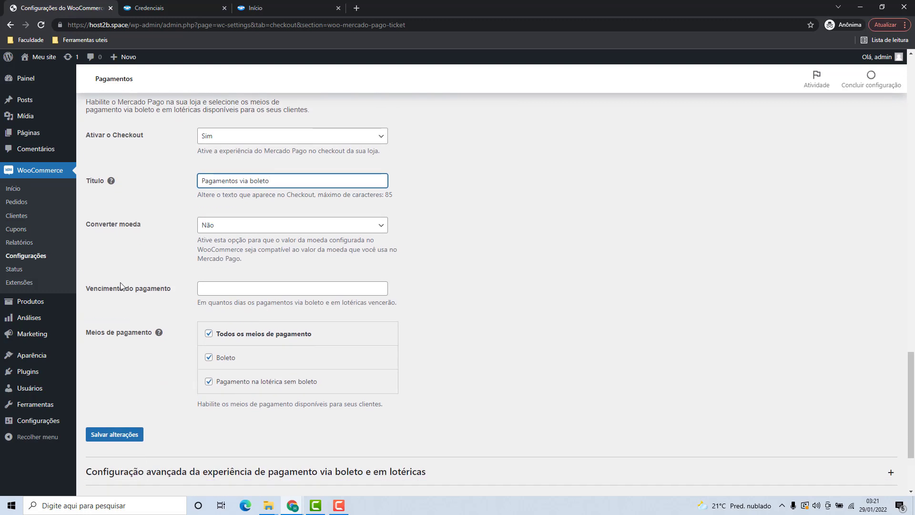
left_click(239, 283)
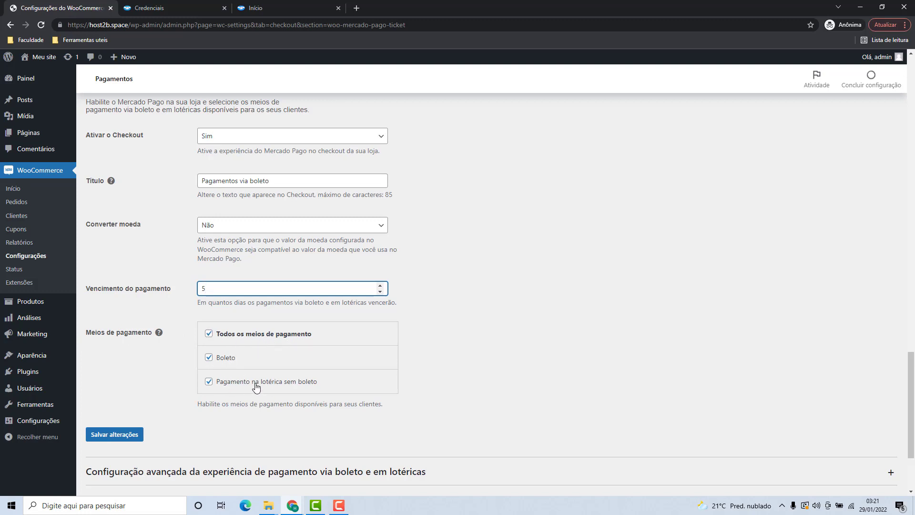
Leave only Boleto selected among the available payment means and save the boleto checkout settings
left_click(208, 382)
left_click(209, 333)
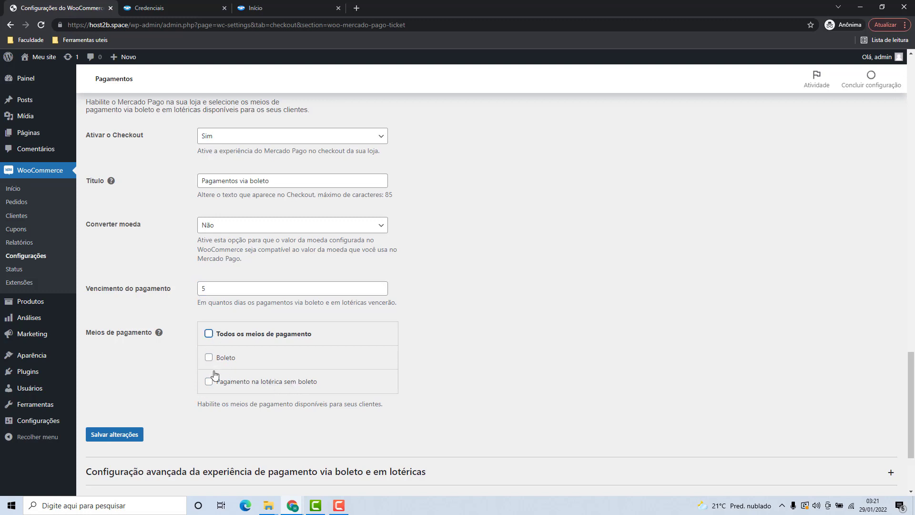
left_click(208, 358)
left_click(107, 436)
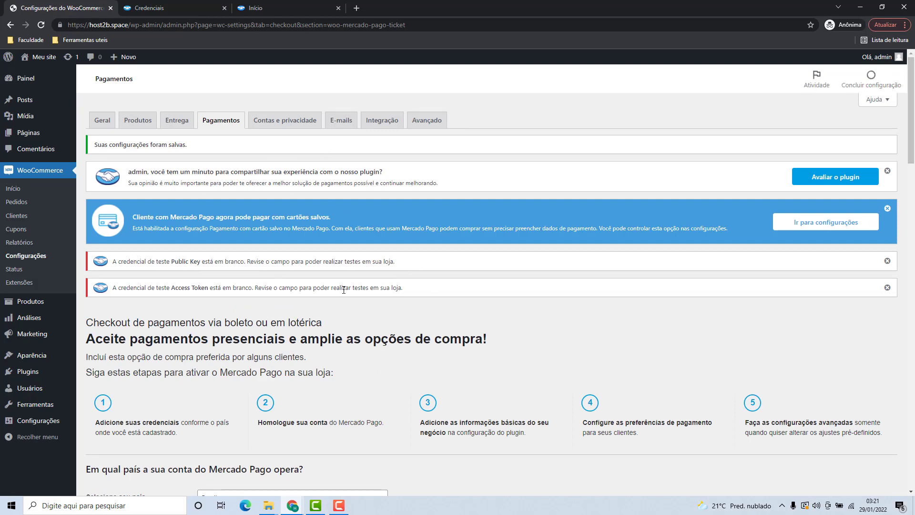
Enable the Mercado Pago "Pagamentos via boleto e em lotéricas" method in the list of store payment methods
left_click(217, 124)
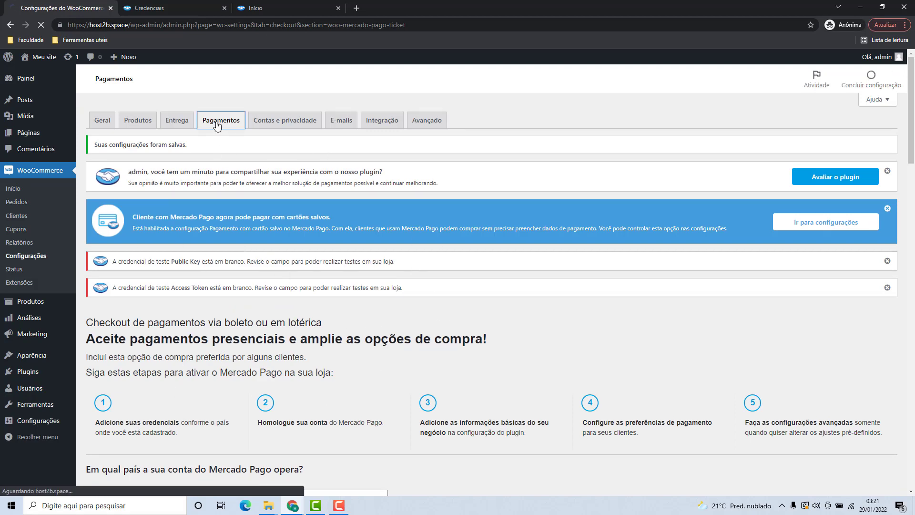
scroll(338, 289, "down", 3)
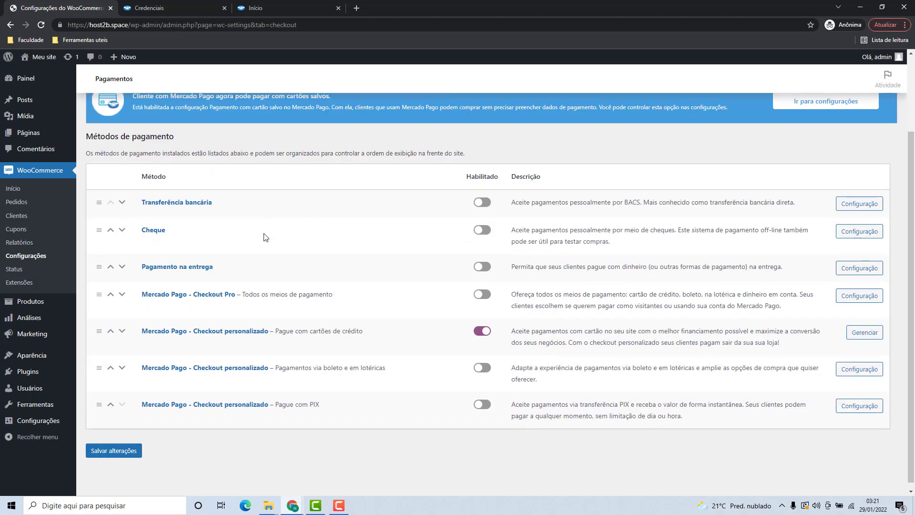
left_click(483, 373)
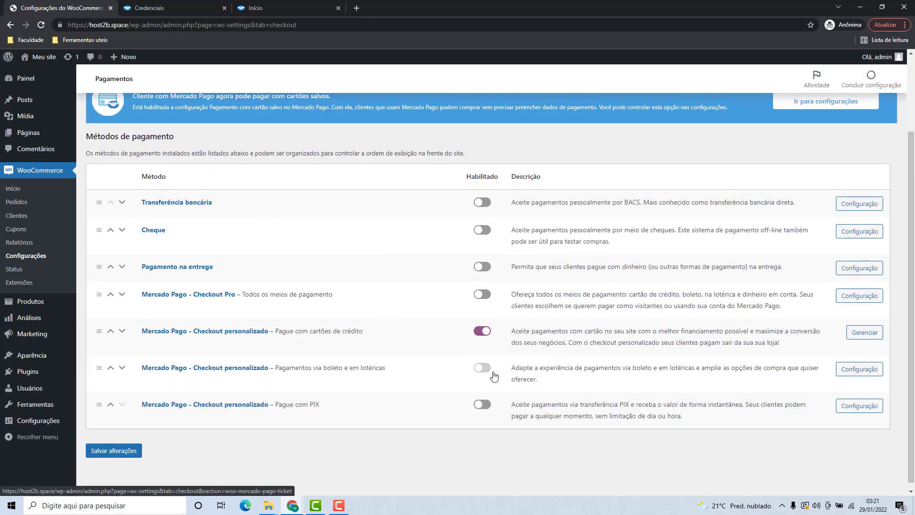
scroll(470, 370, "down", 1)
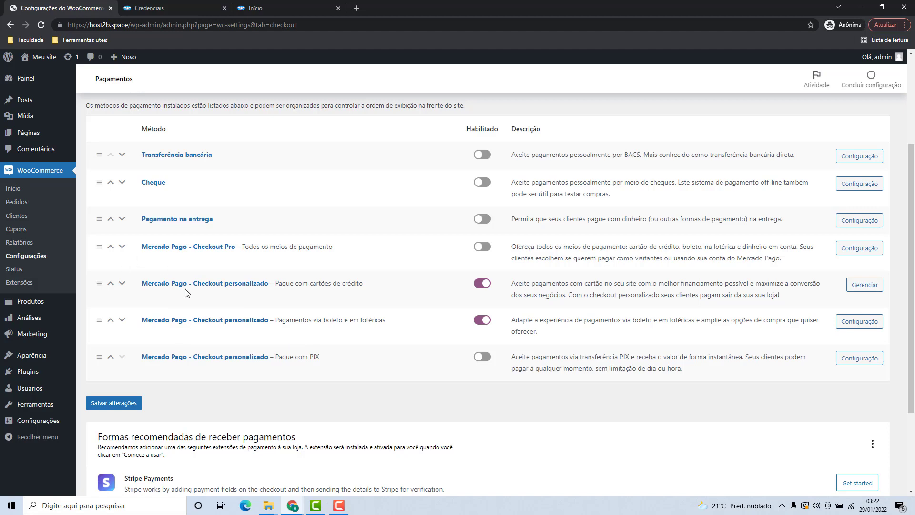
From the store's shop page, add the Beanie to the cart and proceed to the checkout
scroll(116, 276, "up", 2)
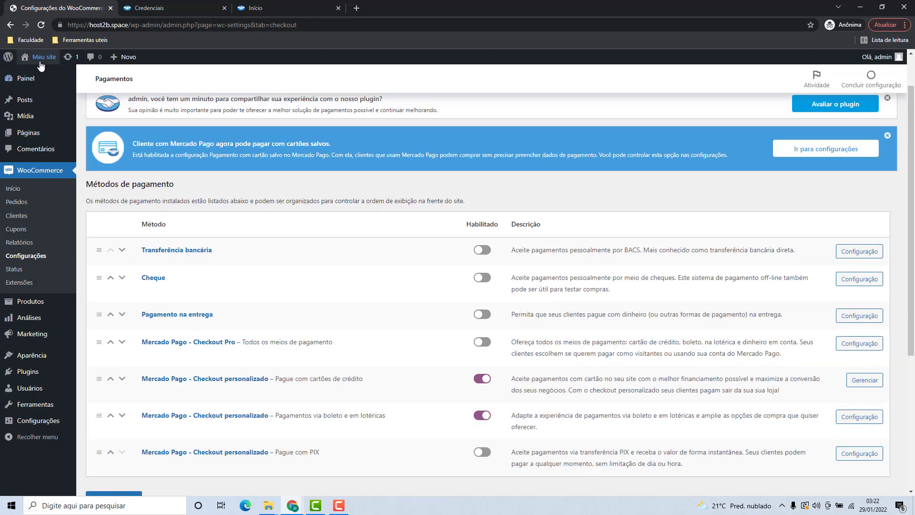
left_click(37, 87)
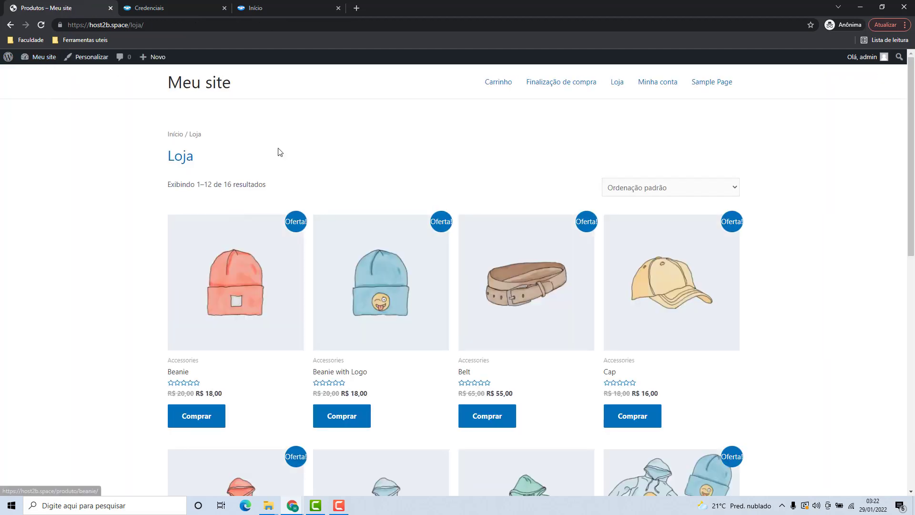
scroll(505, 267, "down", 10)
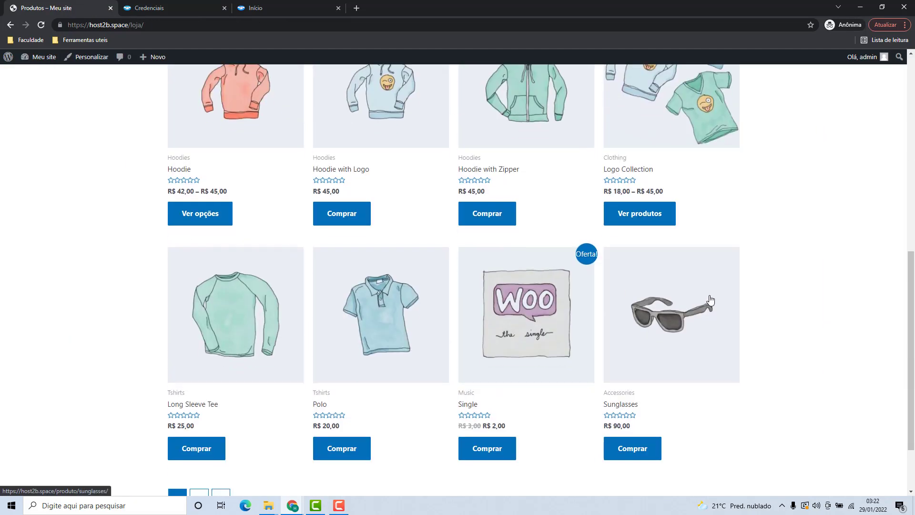
scroll(133, 341, "up", 10)
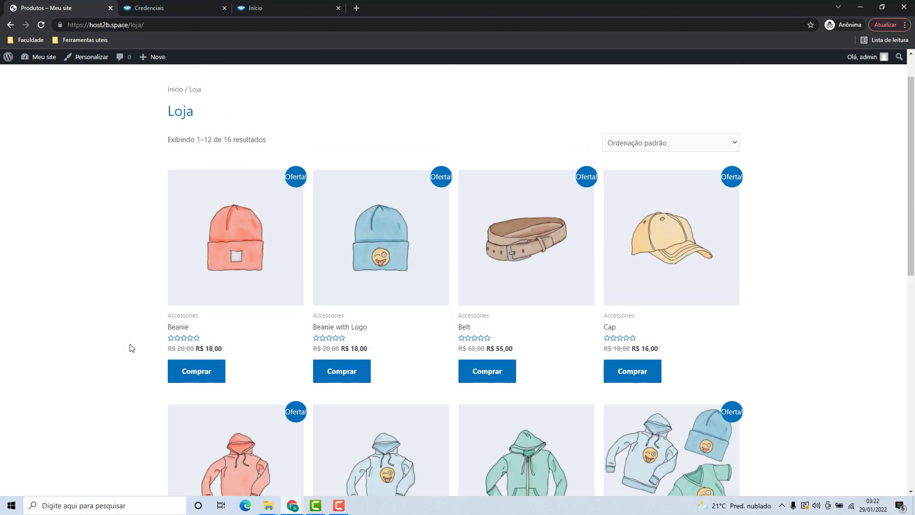
left_click(194, 380)
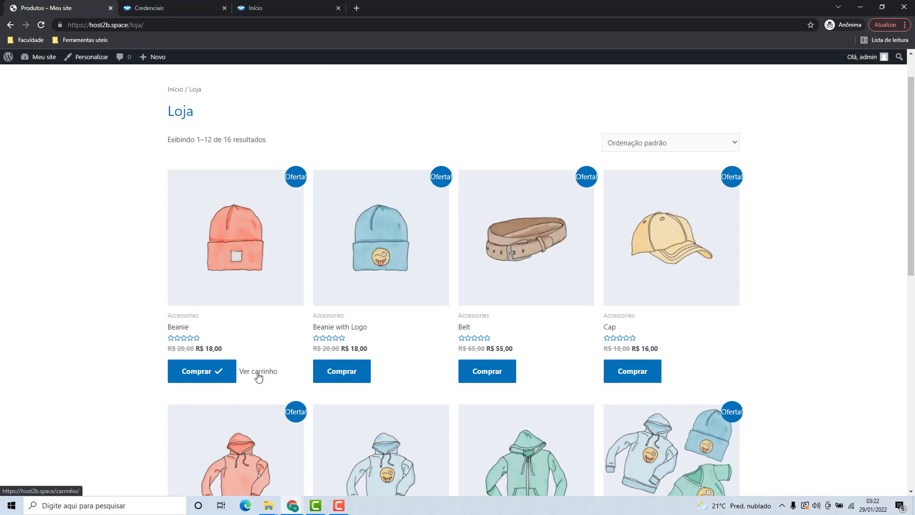
left_click(259, 374)
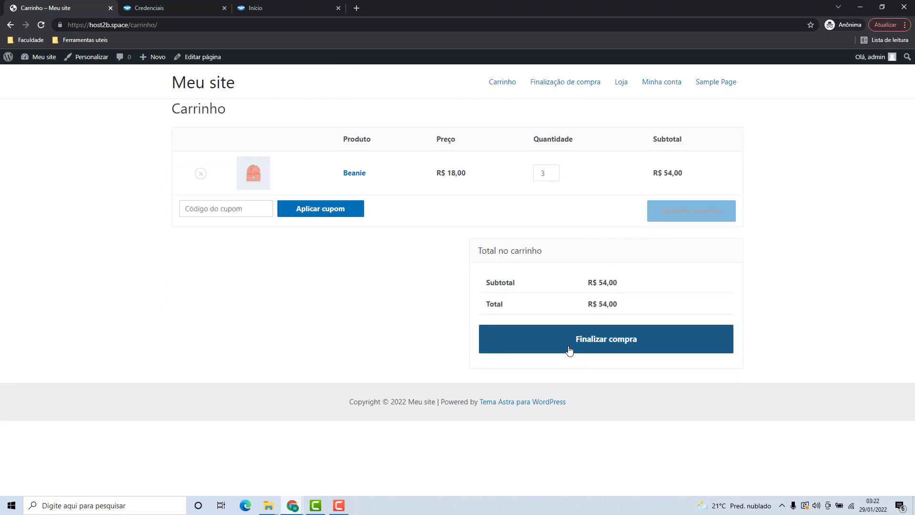
left_click(610, 352)
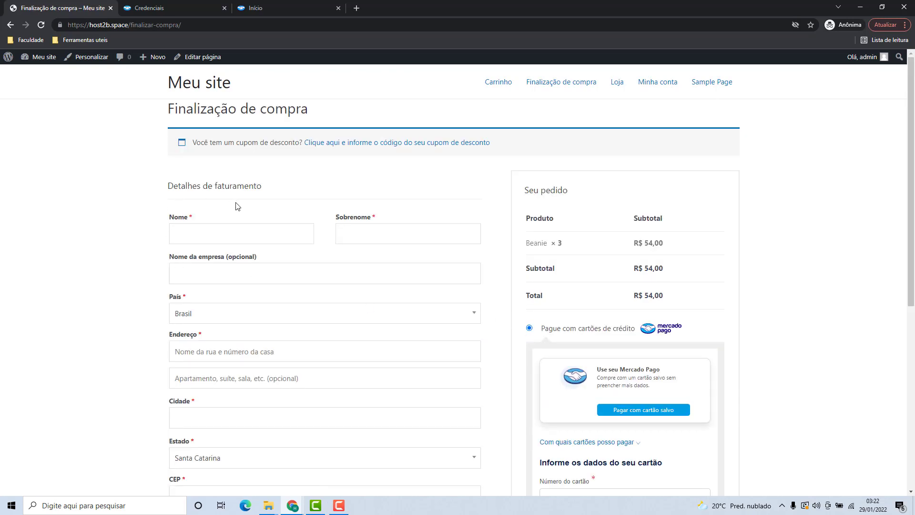
Examine the checkout page's billing fields, order summary and available Mercado Pago payment options
scroll(256, 210, "down", 5)
scroll(254, 217, "down", 2)
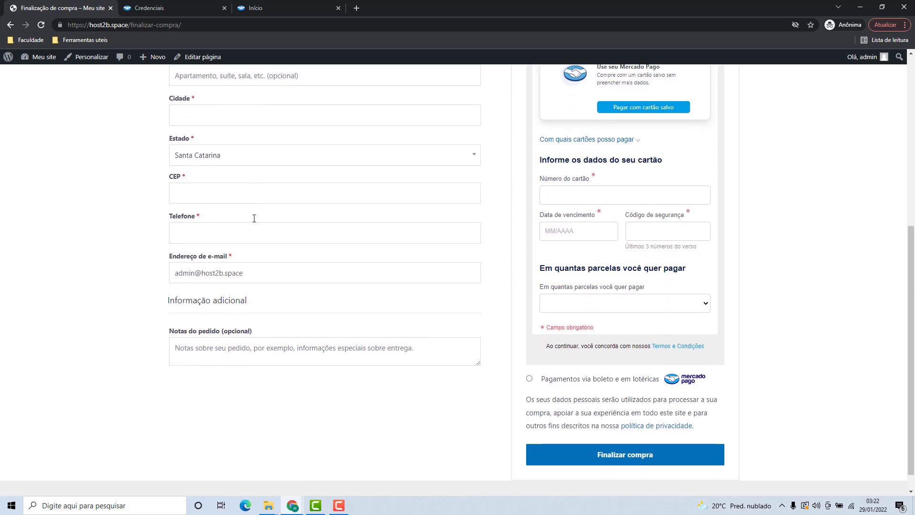
scroll(262, 364, "up", 6)
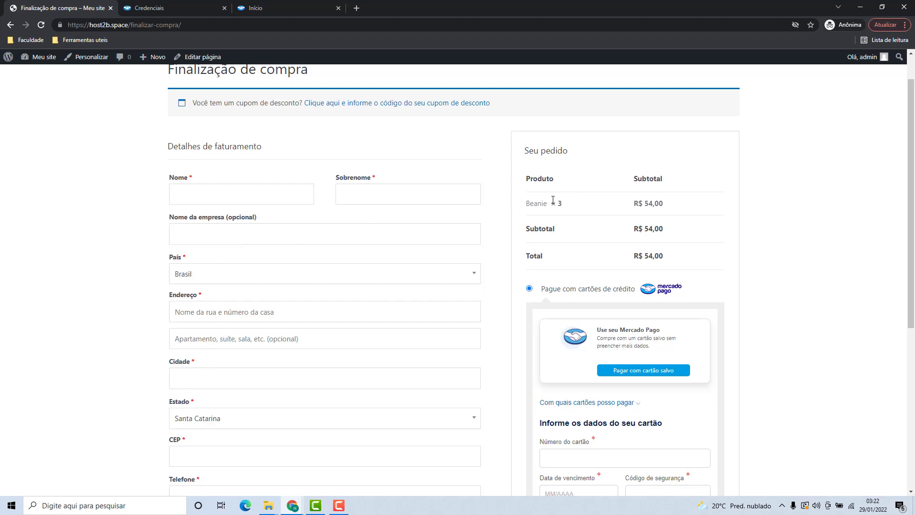
scroll(553, 199, "down", 2)
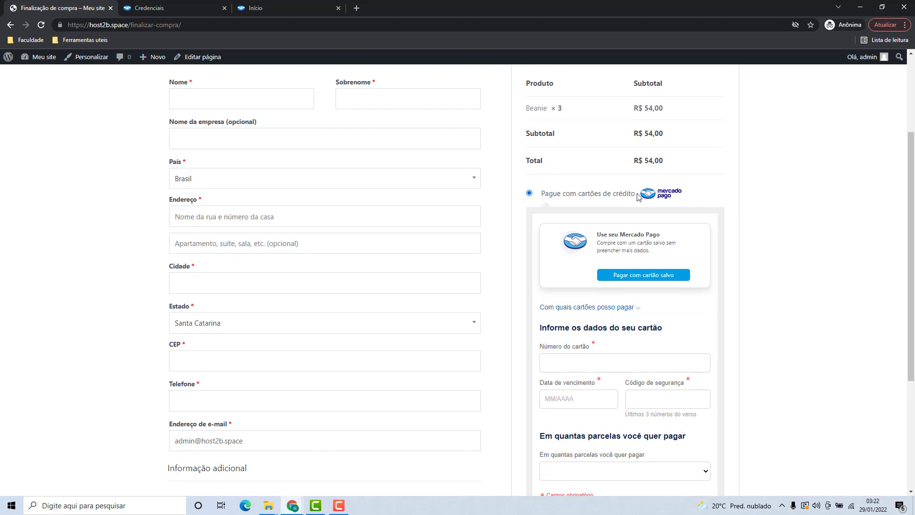
scroll(638, 196, "down", 1)
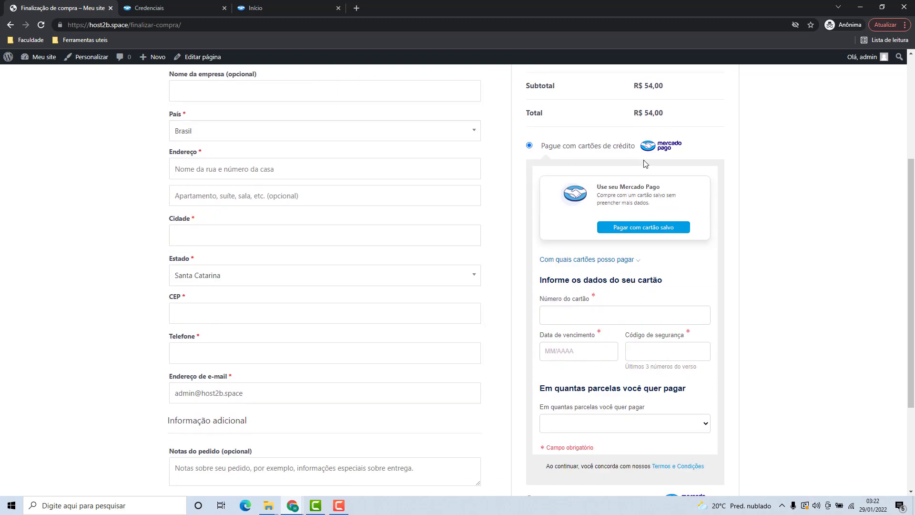
scroll(644, 164, "down", 3)
scroll(654, 170, "up", 3)
Check the card number, expiry date, security code and instalment fields of the credit card payment option
left_click(567, 312)
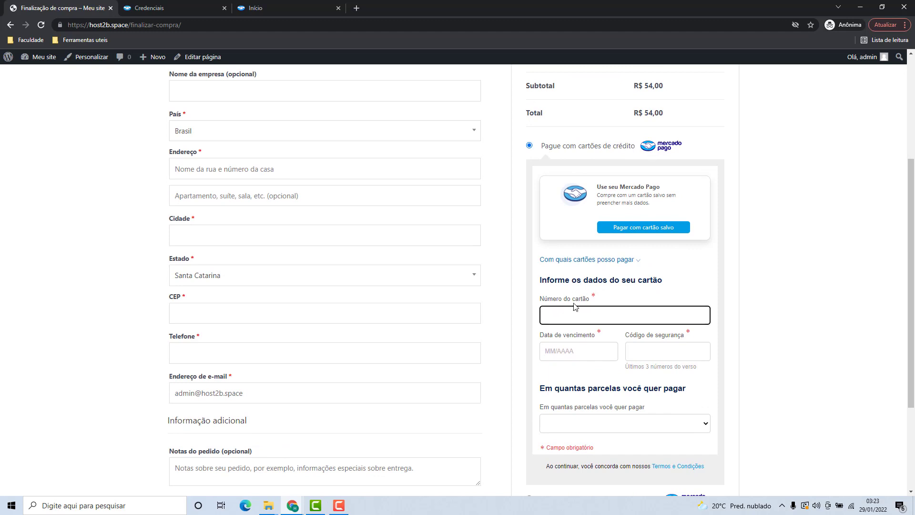
left_click(562, 352)
left_click(634, 354)
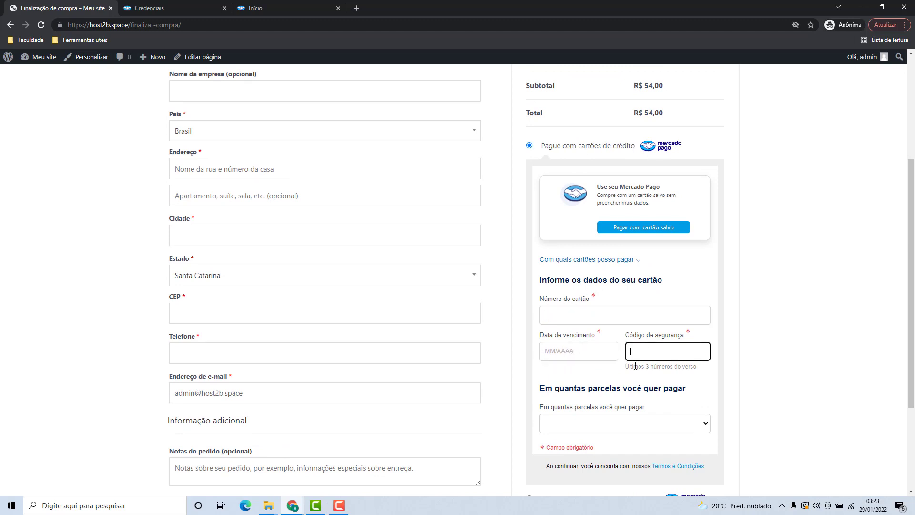
left_click(592, 434)
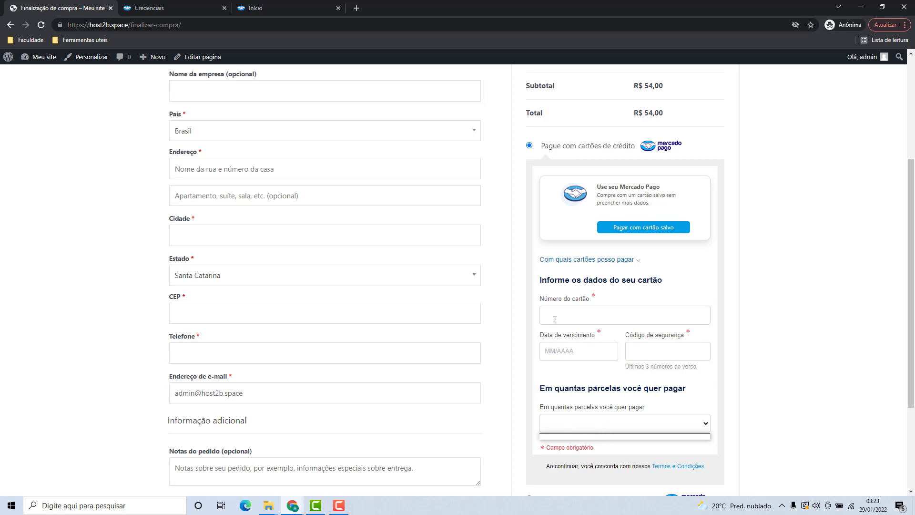
left_click(575, 316)
Choose payment via boleto and lottery outlets at checkout and inspect its payment means and CPF/CNPJ field
scroll(576, 318, "down", 3)
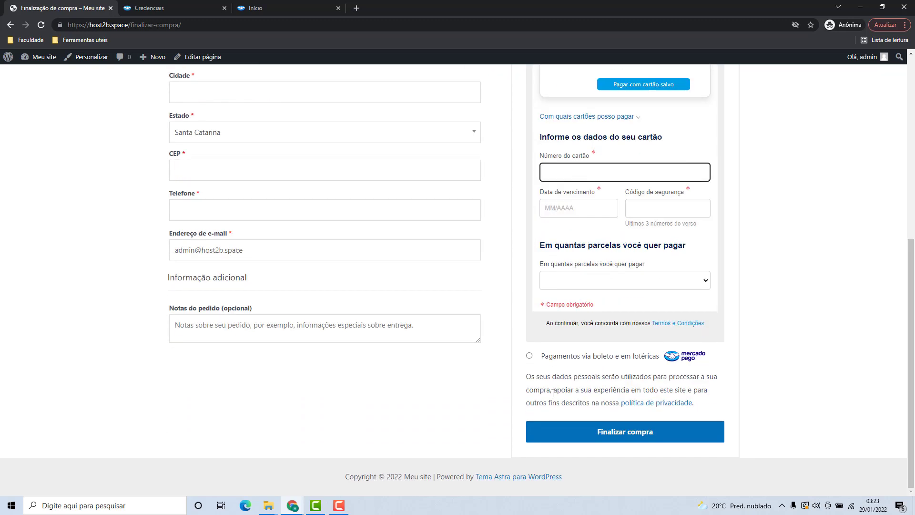
left_click(530, 356)
scroll(555, 329, "up", 2)
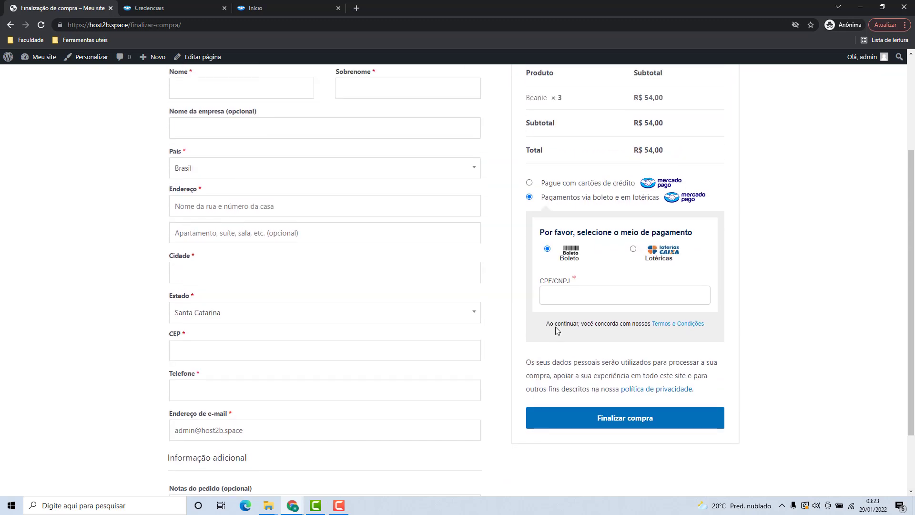
left_click(562, 310)
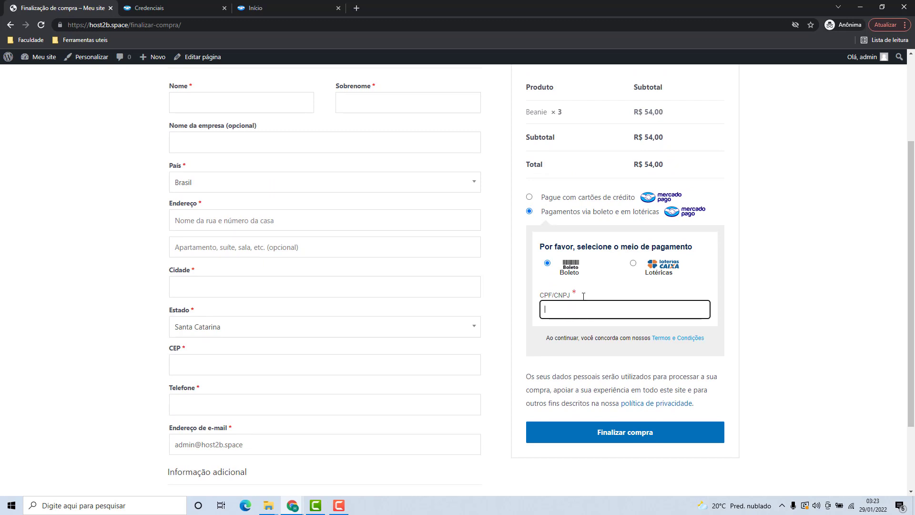
Switch the checkout back to credit card payment and look over the whole form again
left_click(529, 197)
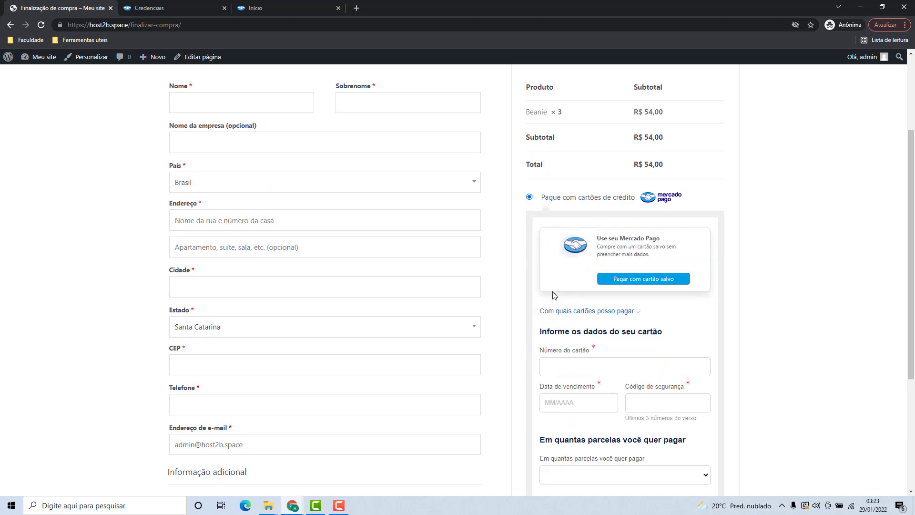
scroll(554, 296, "up", 1)
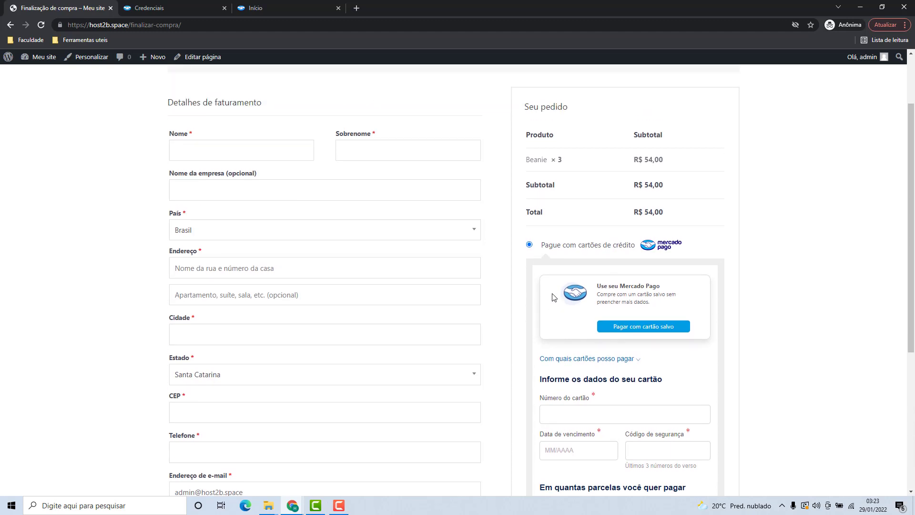
scroll(553, 297, "down", 5)
scroll(562, 305, "up", 3)
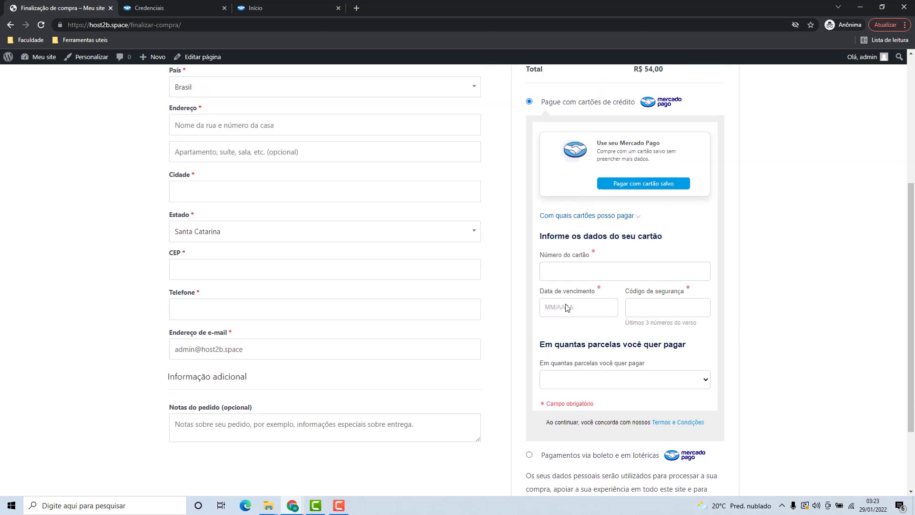
scroll(564, 310, "up", 3)
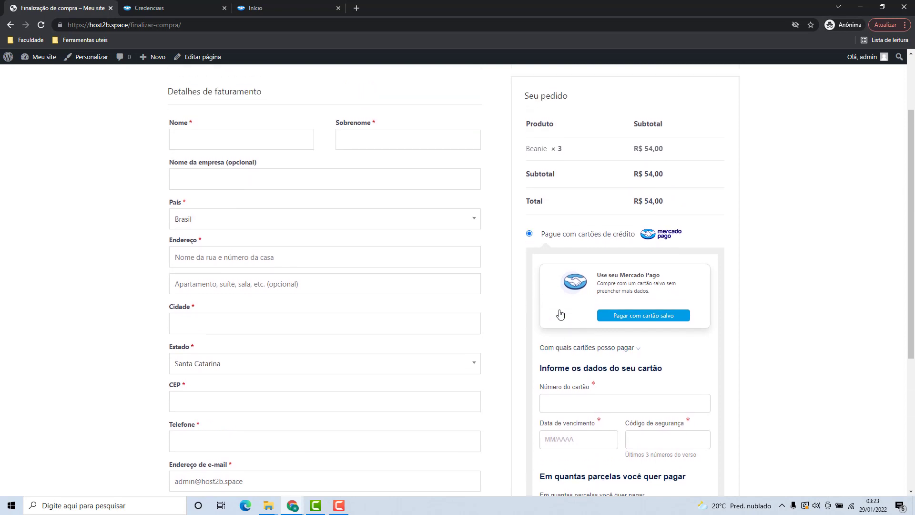
scroll(560, 313, "up", 1)
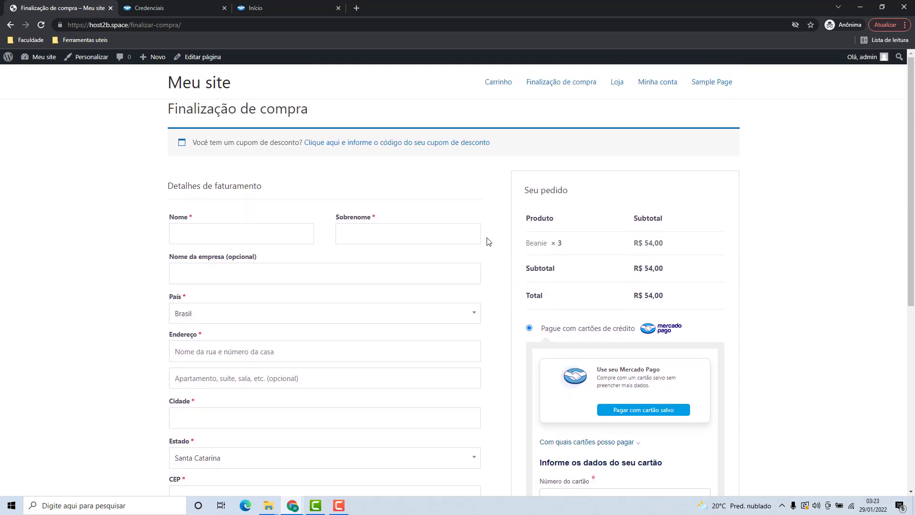